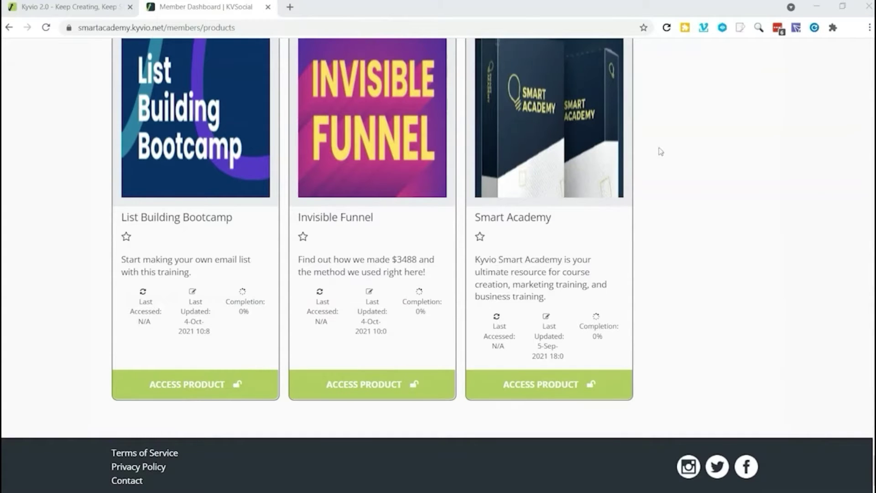
Open Smart Academy from the member products and scroll to its Module 1–5 cards.
left_click(556, 388)
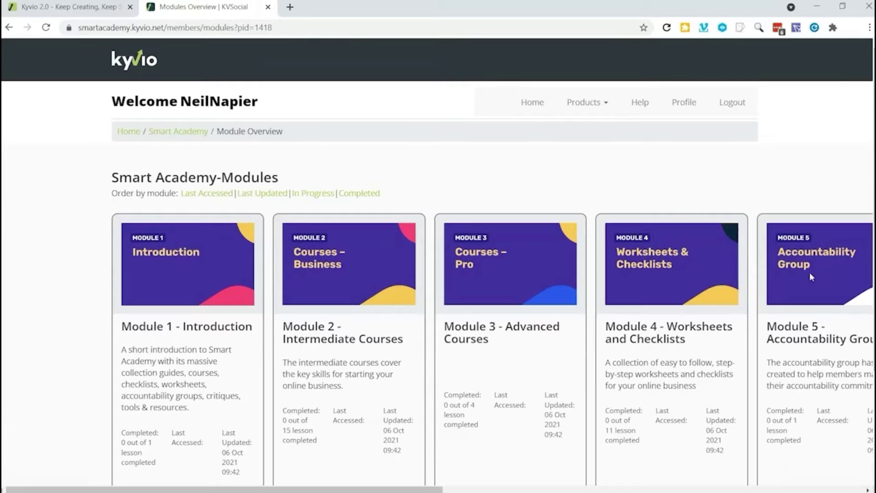
scroll(353, 294, "down", 3)
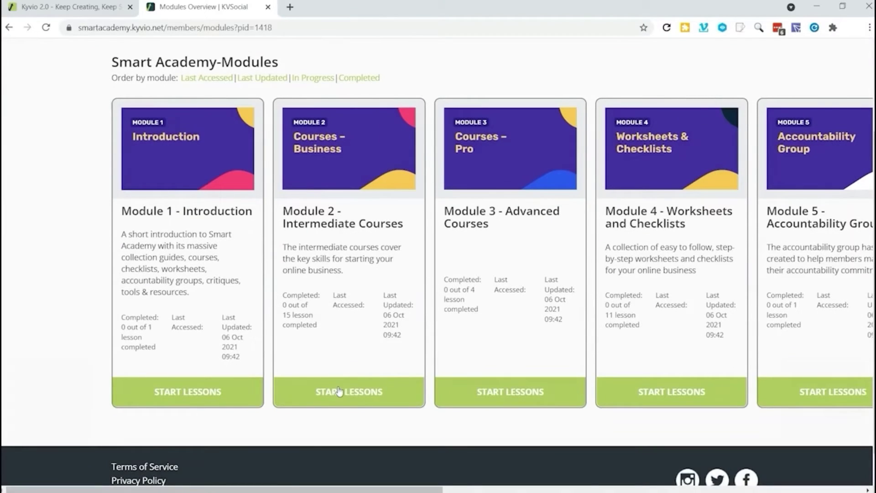
Start Module 2's lessons and give the Social Community Secrets lesson a five-star rating.
left_click(358, 395)
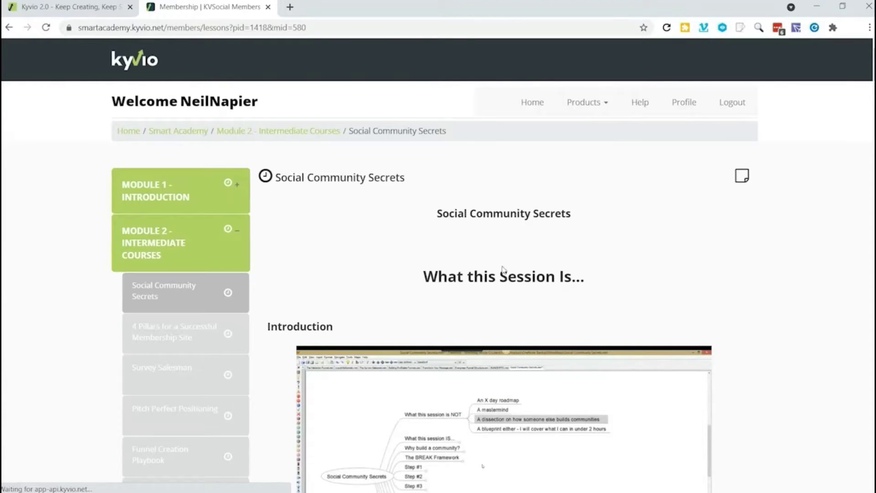
scroll(432, 296, "down", 3)
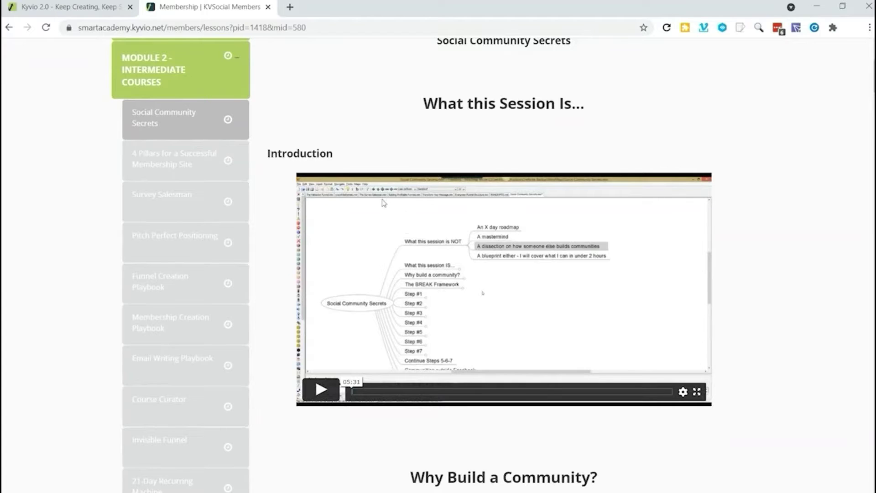
scroll(425, 291, "down", 1)
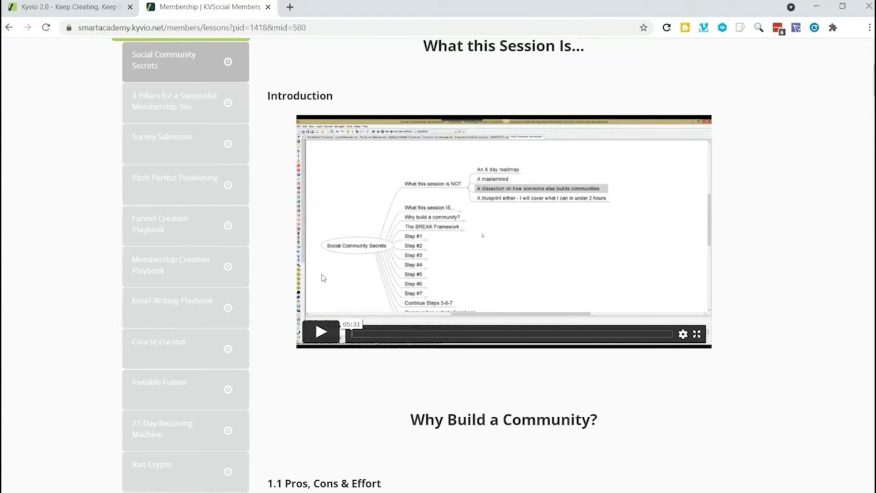
scroll(190, 325, "up", 3)
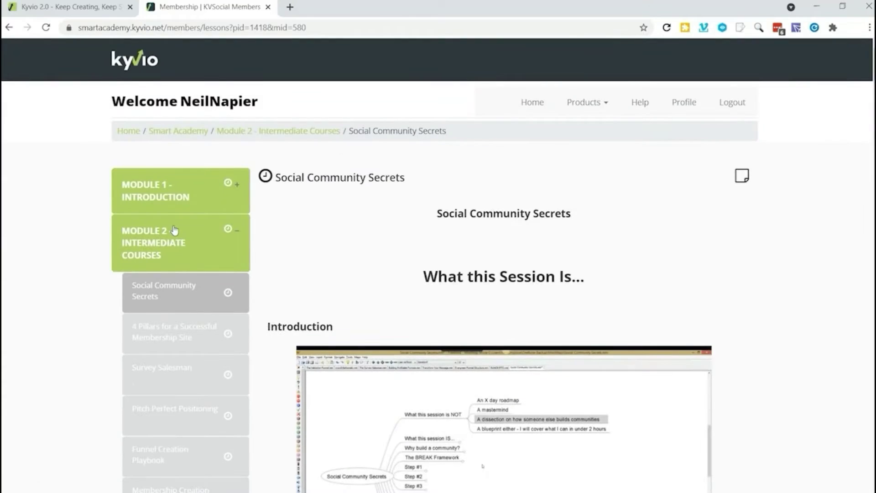
scroll(174, 229, "down", 2)
scroll(174, 229, "down", 8)
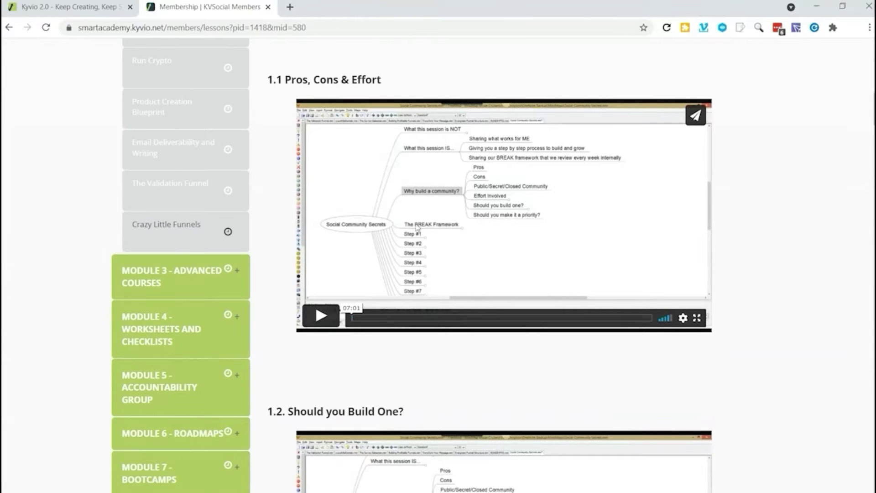
scroll(418, 228, "down", 5)
scroll(528, 333, "down", 4)
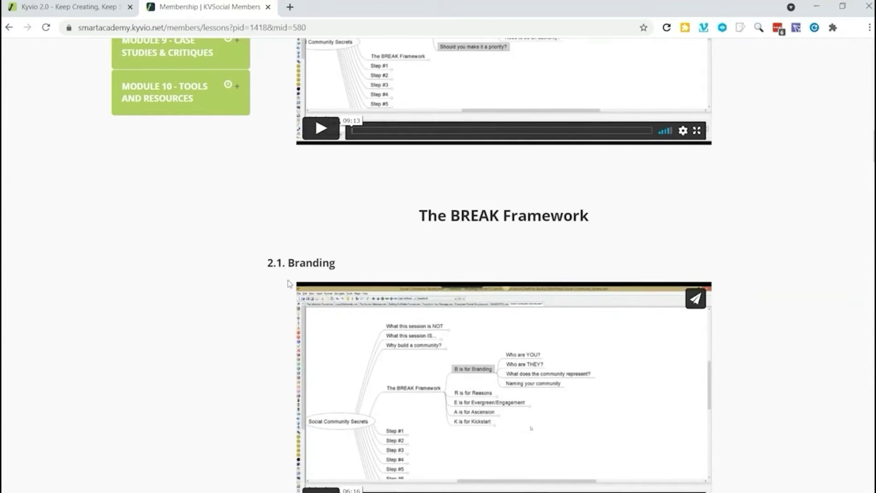
scroll(285, 288, "up", 6)
scroll(291, 299, "up", 1)
scroll(291, 274, "down", 5)
scroll(292, 242, "up", 3)
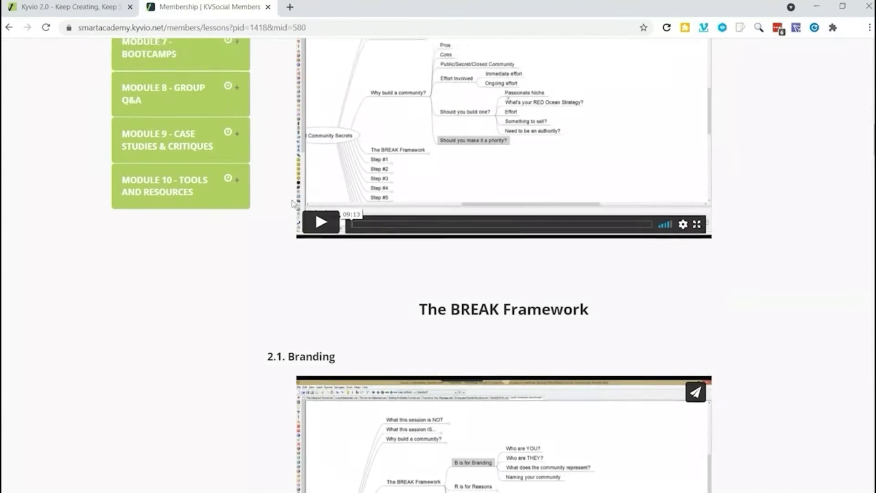
scroll(291, 229, "down", 20)
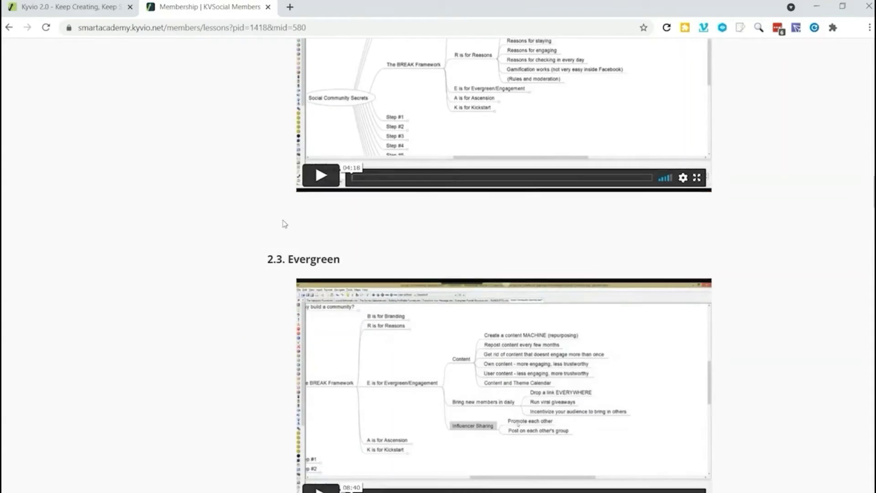
scroll(284, 223, "down", 10)
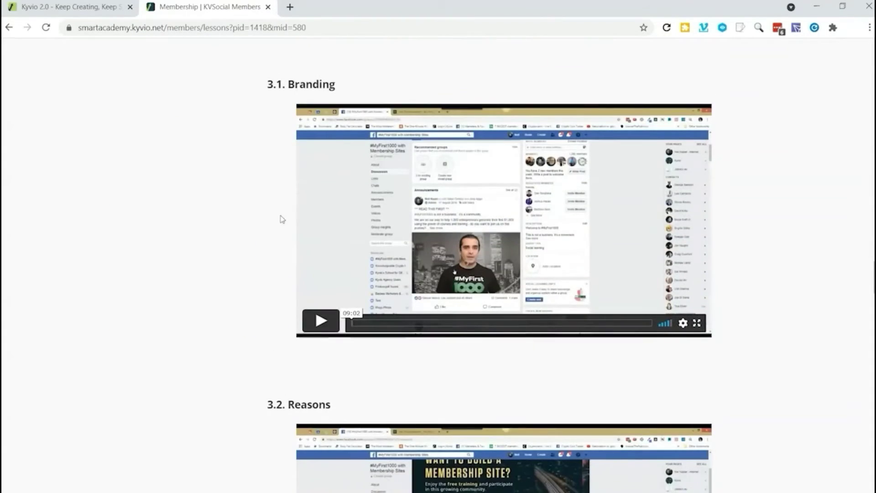
scroll(278, 218, "down", 14)
scroll(274, 218, "down", 20)
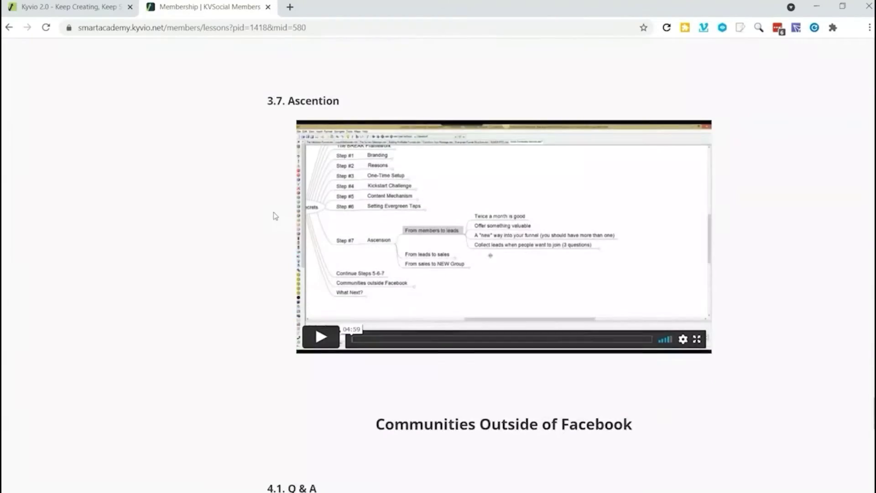
scroll(607, 241, "down", 9)
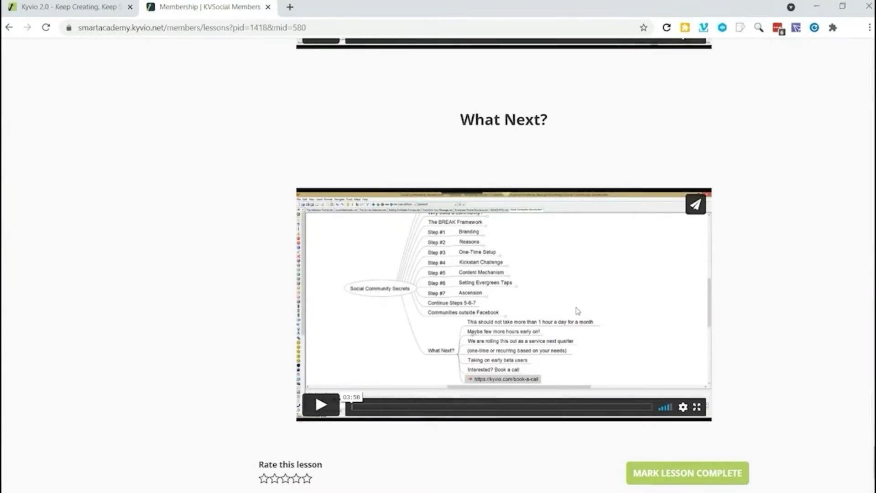
scroll(538, 314, "down", 1)
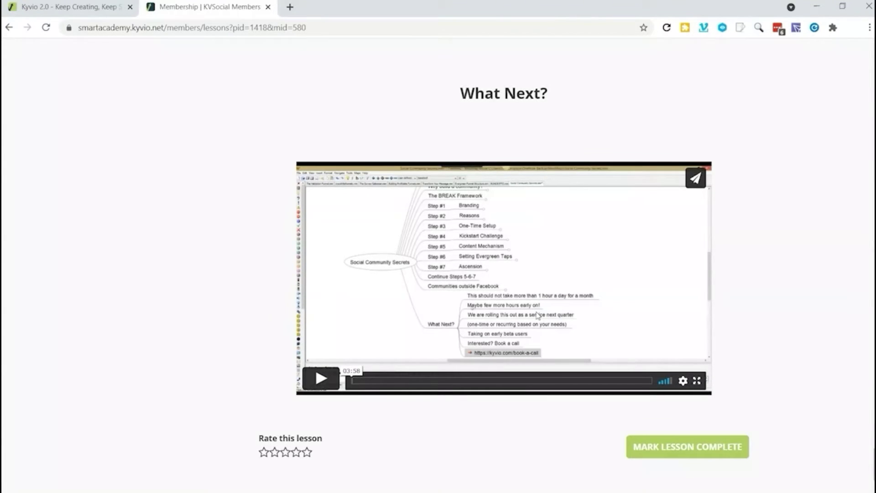
scroll(538, 315, "down", 2)
left_click(302, 386)
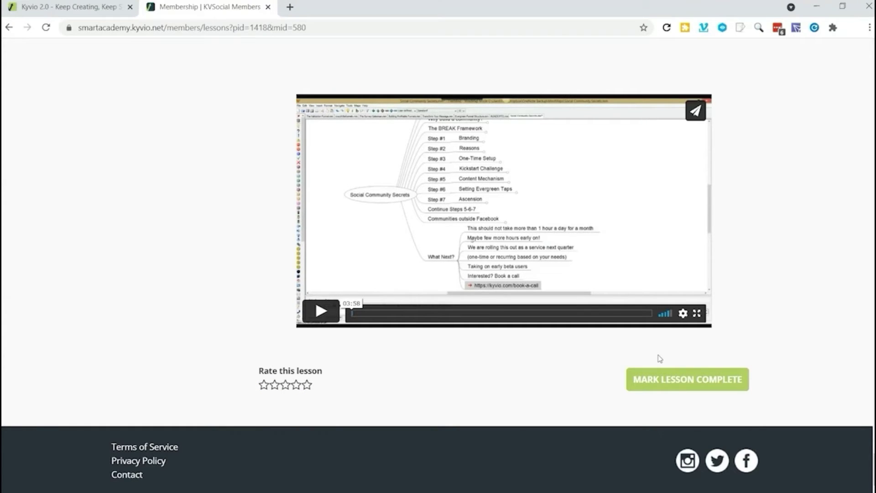
View the MyFirst1000 5-Day Course in Module 3, then return to the Smart Products overview.
scroll(626, 356, "up", 20)
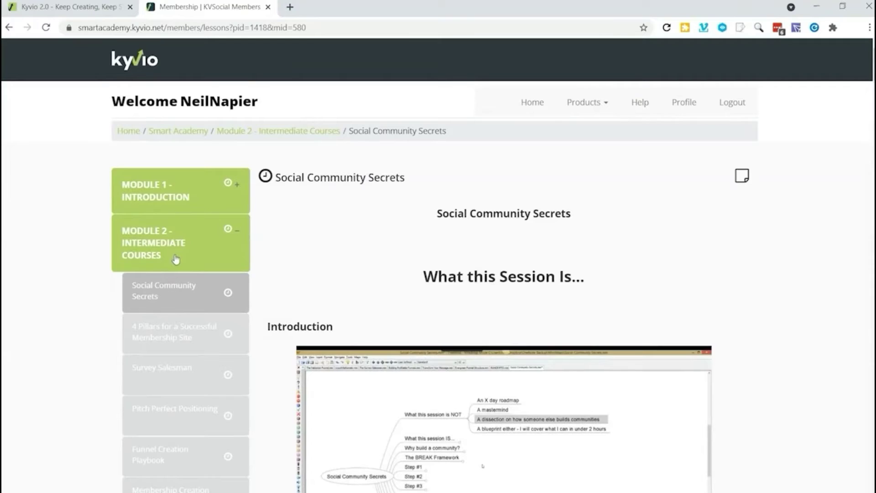
scroll(176, 259, "down", 15)
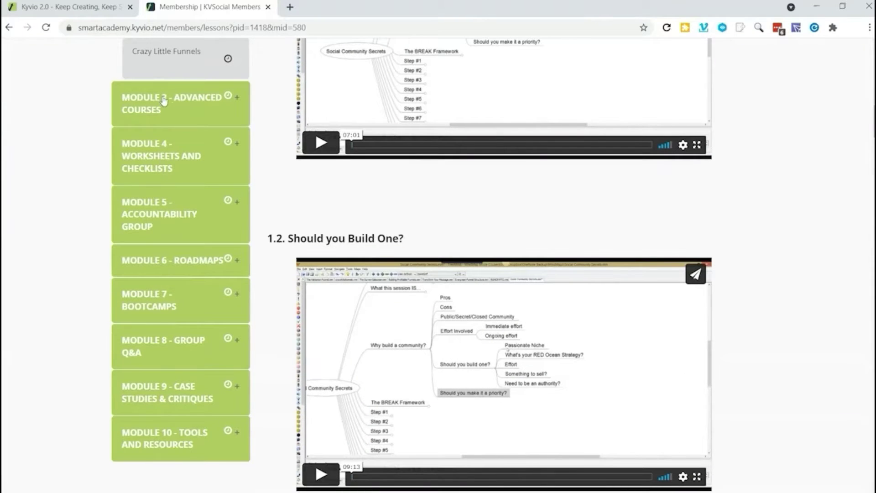
left_click(164, 100)
left_click(166, 145)
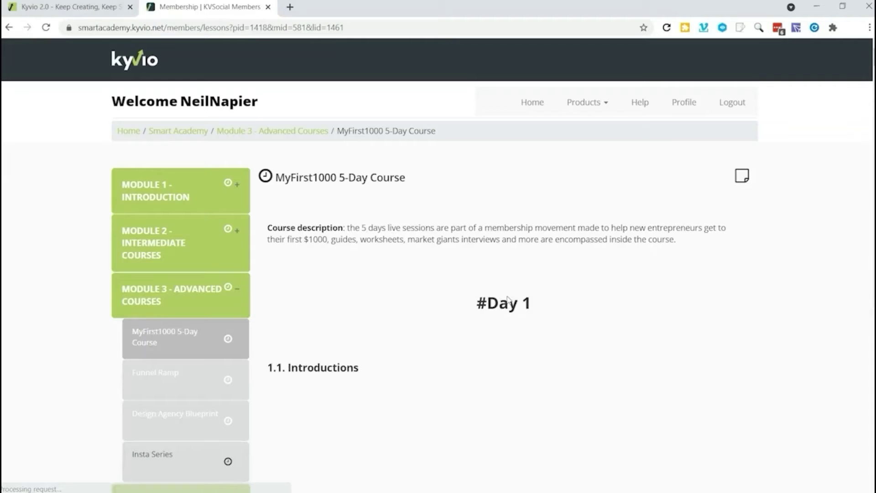
scroll(470, 294, "down", 5)
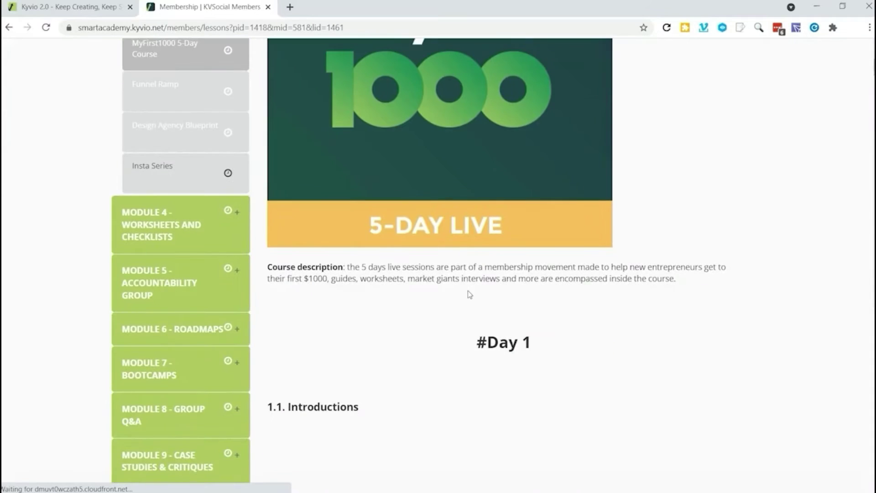
scroll(470, 295, "down", 3)
scroll(471, 309, "up", 7)
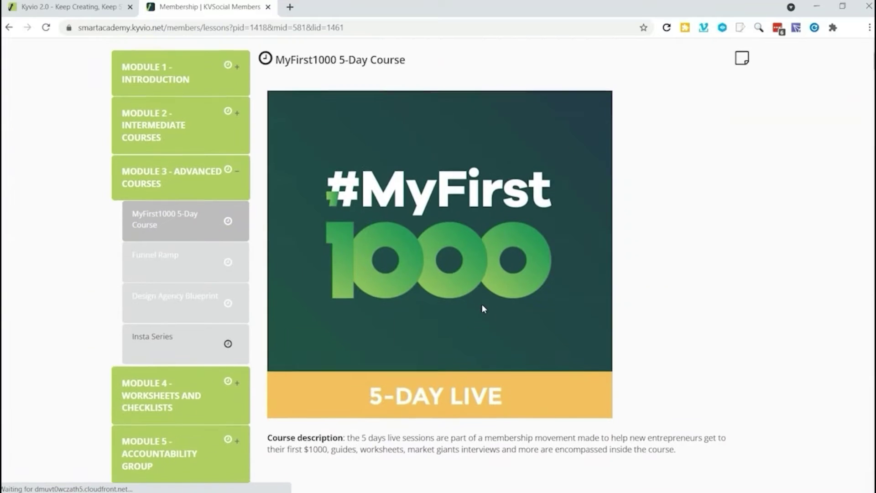
scroll(484, 309, "down", 1)
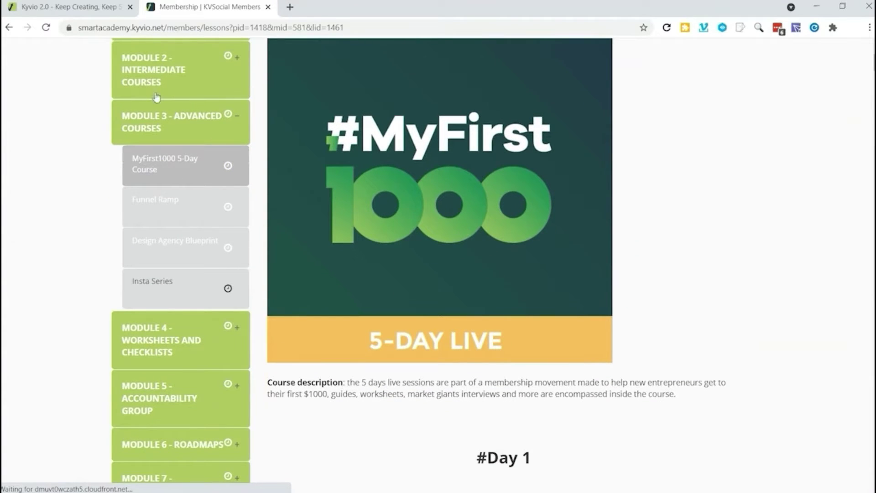
left_click(56, 8)
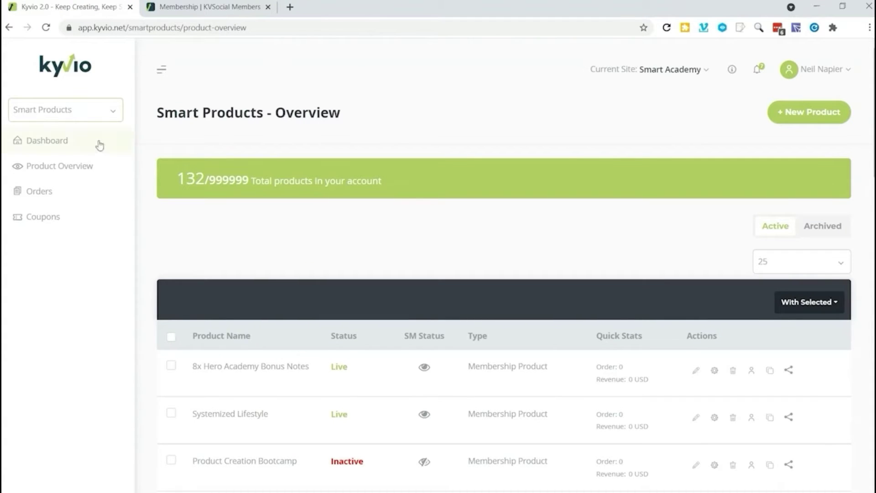
Start a new product of type Membership Product and continue to product information.
left_click(817, 118)
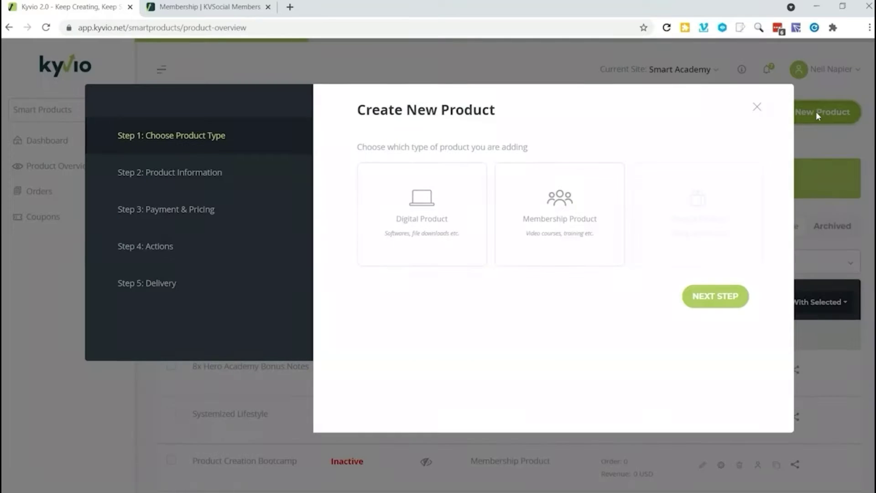
left_click(578, 223)
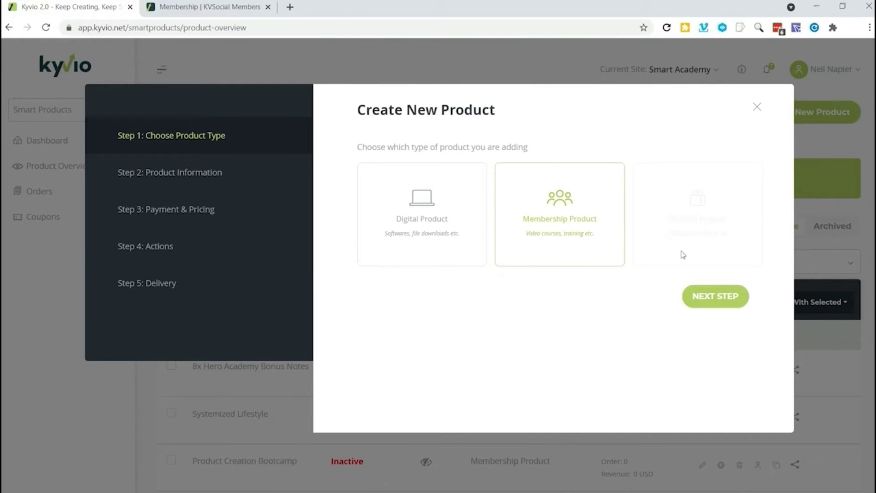
left_click(712, 295)
Name the product 'Influencer Marketing' and describe it as a training on being a marketing influencer.
left_click(545, 173)
type("Influencer ")
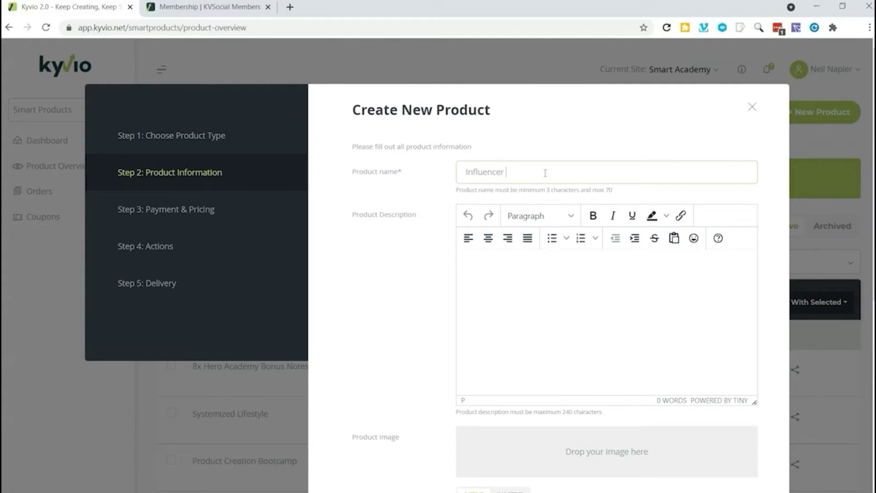
type("Marketinhis ")
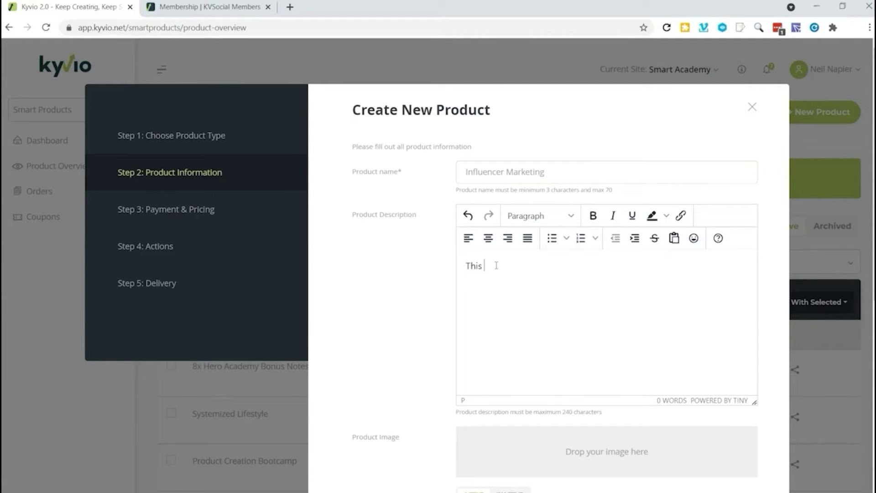
type("a training on being an influencer in marketings")
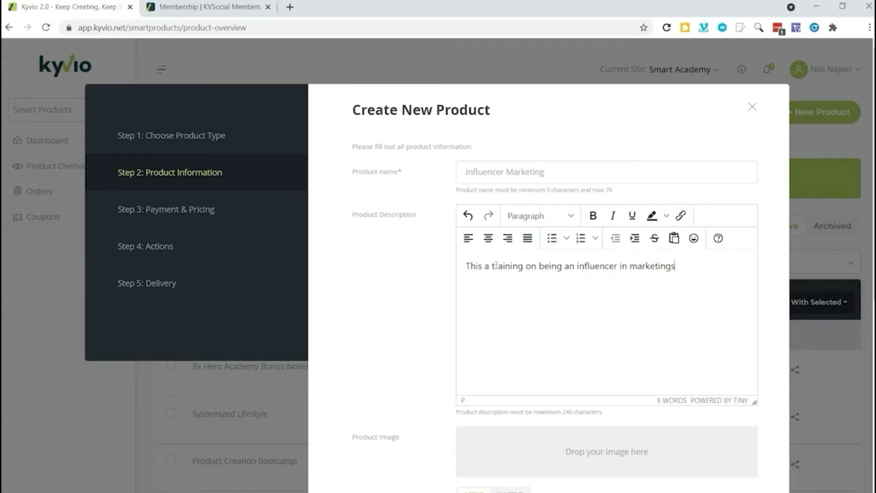
scroll(496, 265, "down", 5)
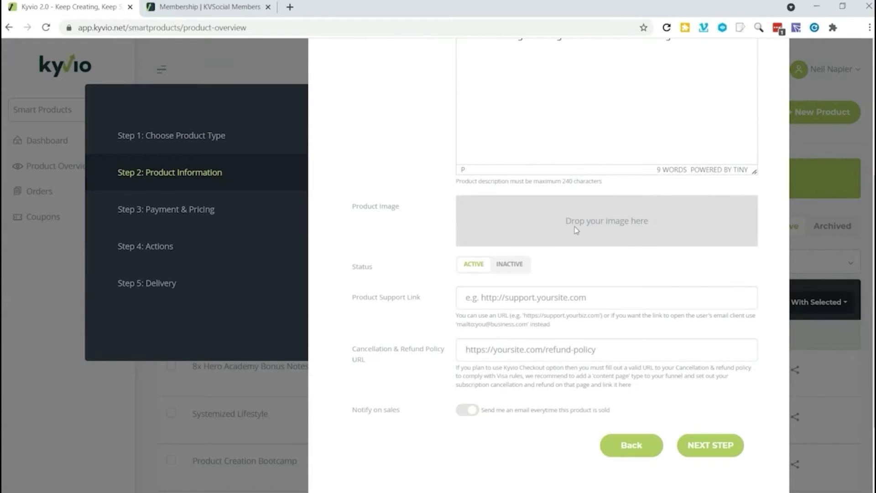
Upload ims_dvd.png as the product image, trimming a little off both sides before confirming.
left_click(740, 231)
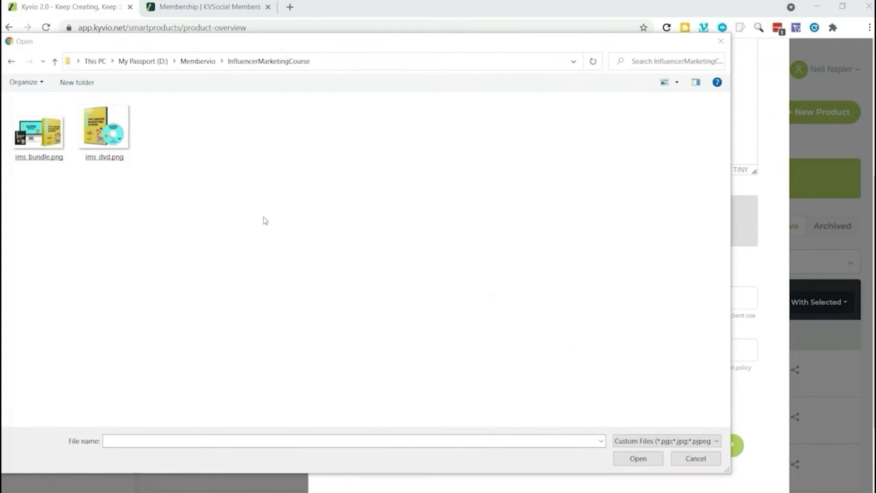
double_click(121, 154)
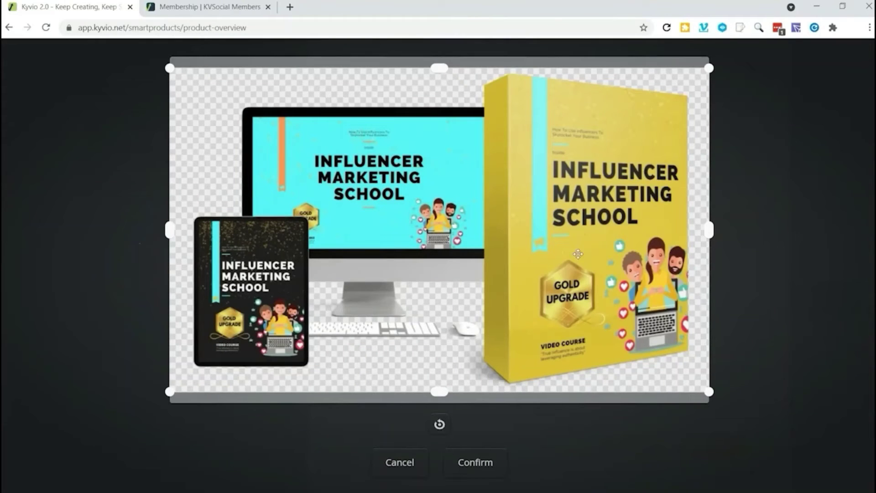
left_click_drag(717, 237, 709, 235)
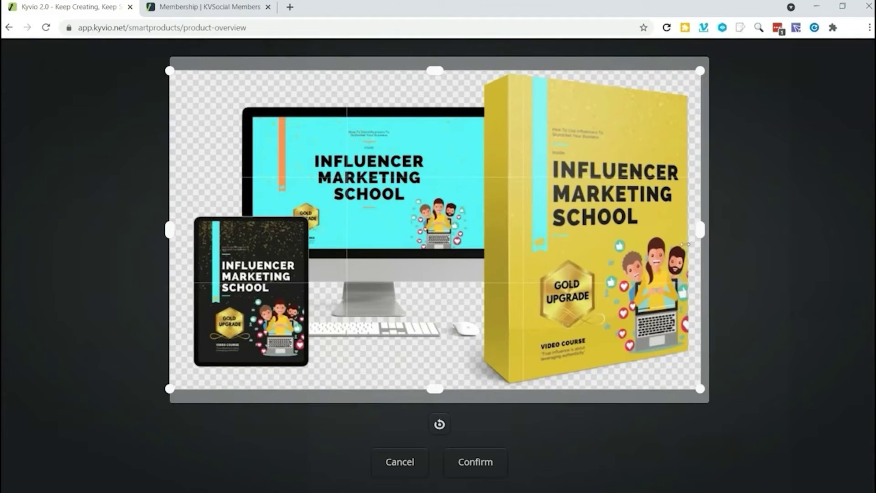
left_click_drag(169, 229, 178, 229)
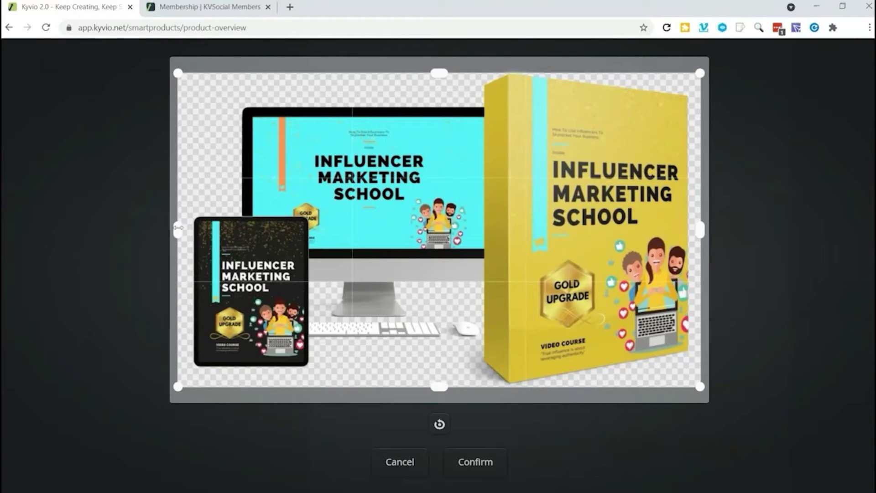
left_click(486, 463)
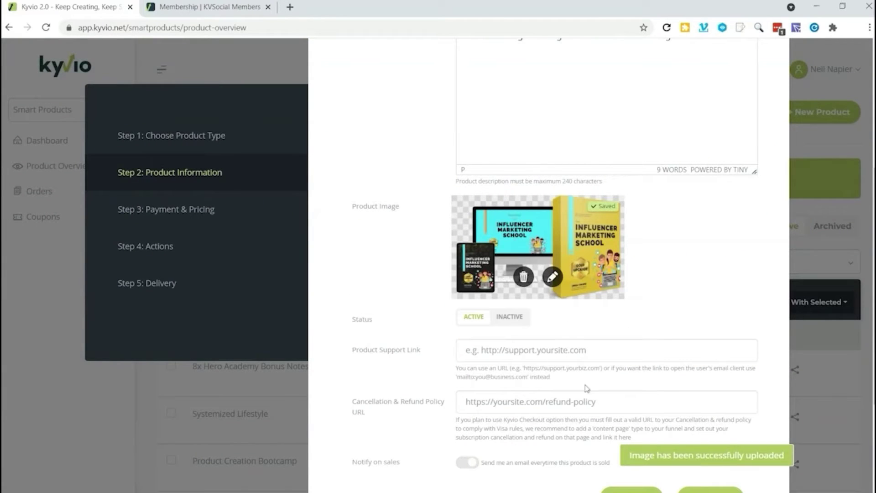
scroll(566, 395, "down", 3)
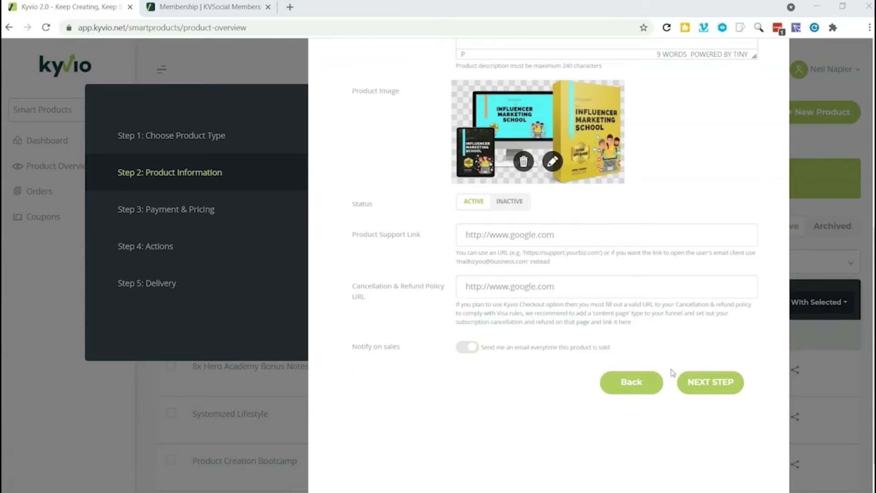
Use Kyvio as the payment provider and set the product to Free.
left_click(709, 384)
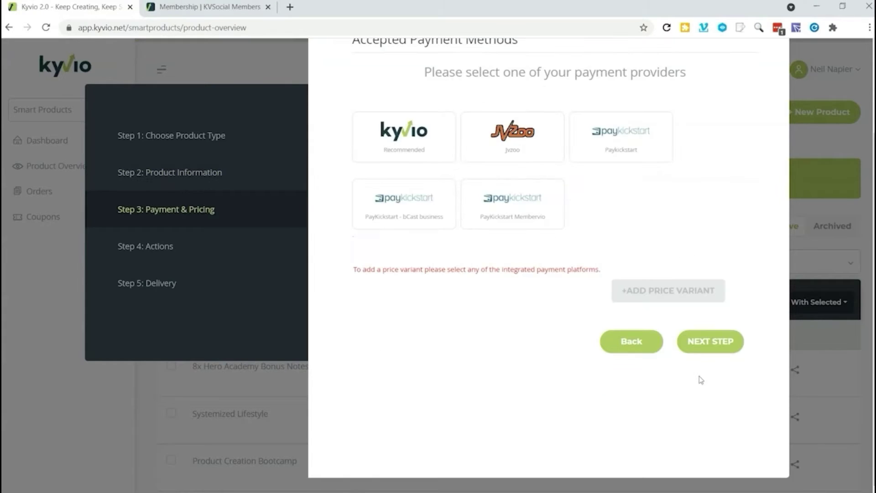
scroll(618, 347, "up", 1)
scroll(618, 347, "up", 2)
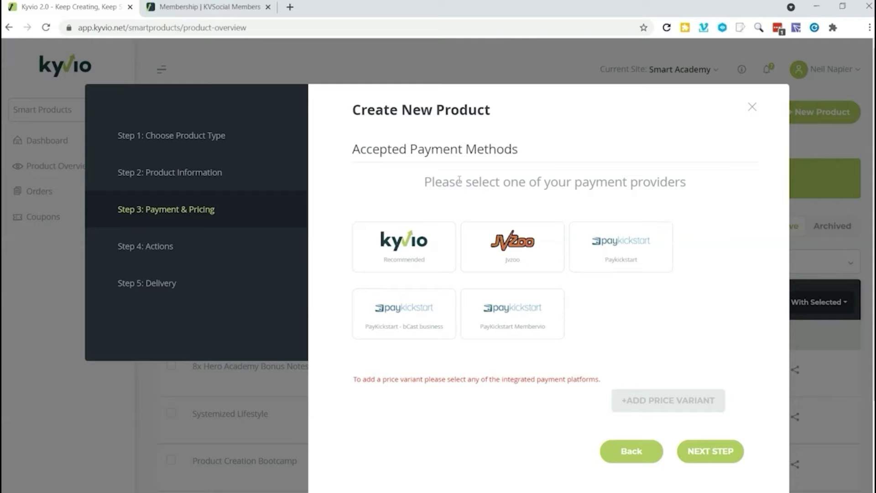
left_click(379, 255)
scroll(584, 300, "down", 3)
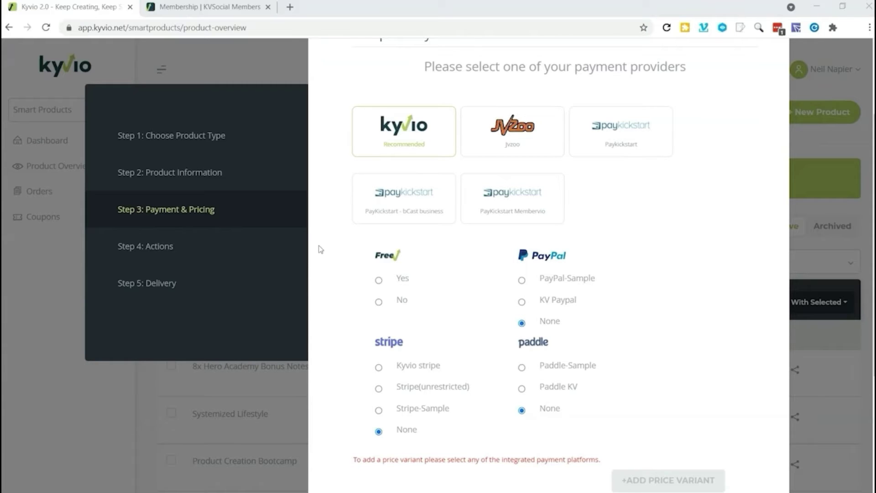
left_click(383, 282)
scroll(567, 323, "down", 3)
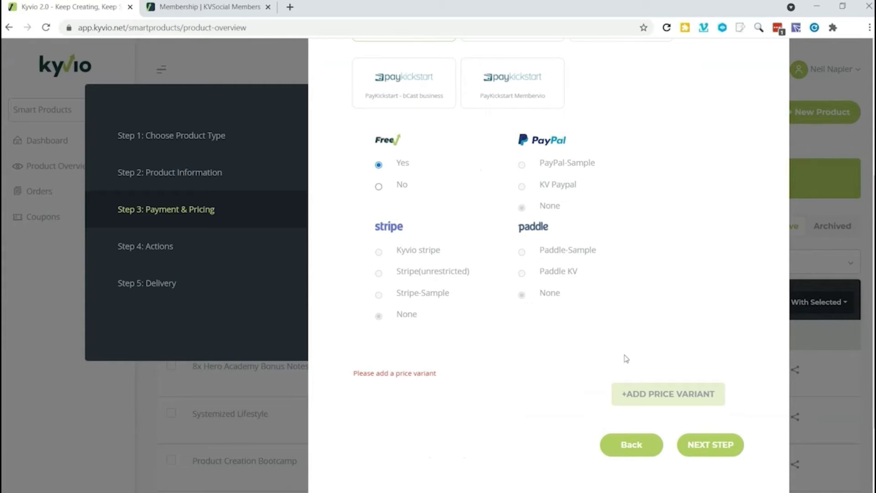
Add a price variant named 'Free', described 'No charge', using the ThankYou page.
left_click(671, 395)
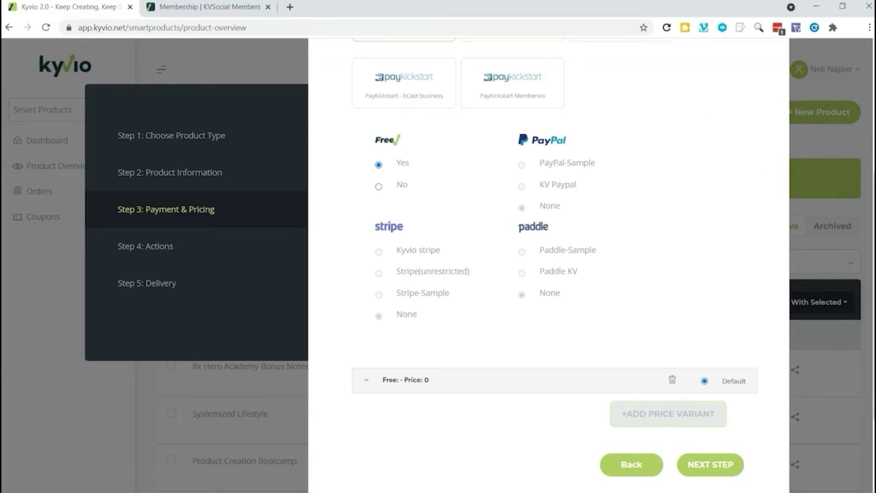
left_click(707, 464)
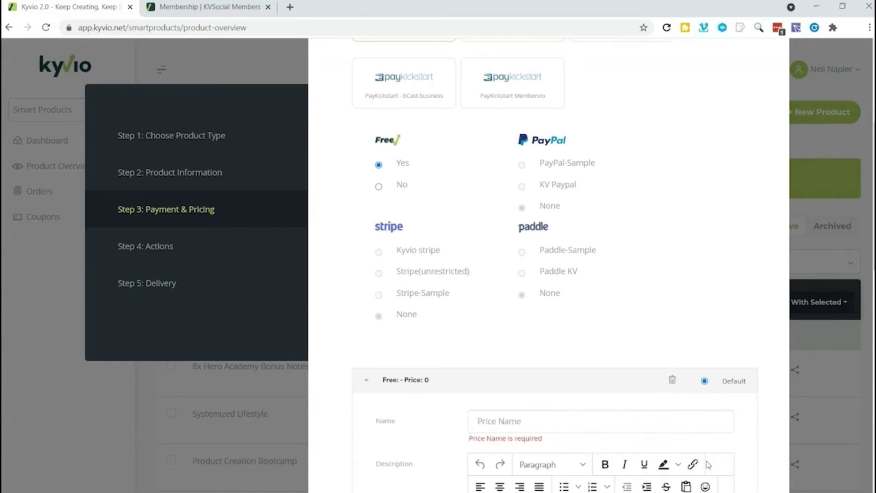
scroll(556, 422, "down", 3)
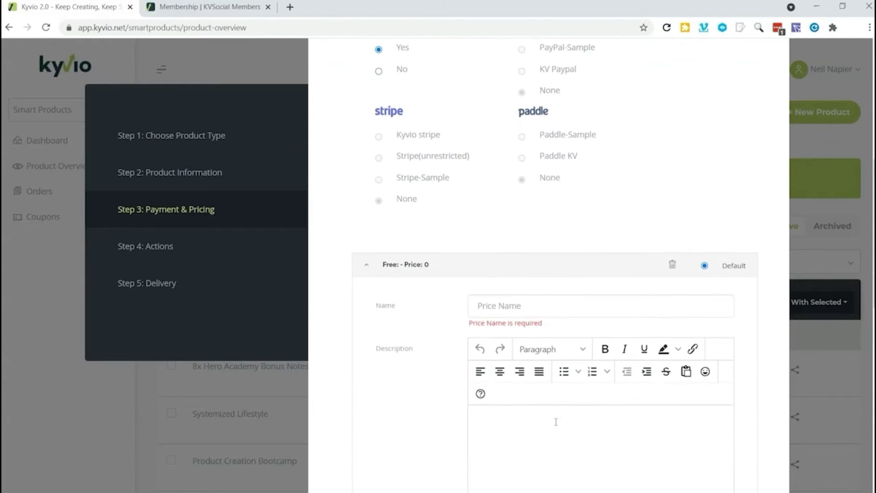
left_click(518, 306)
type("Free")
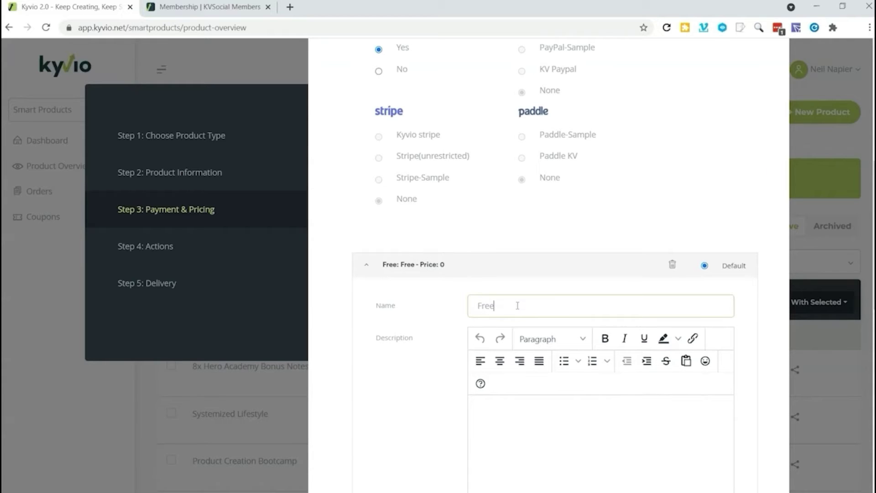
left_click(538, 404)
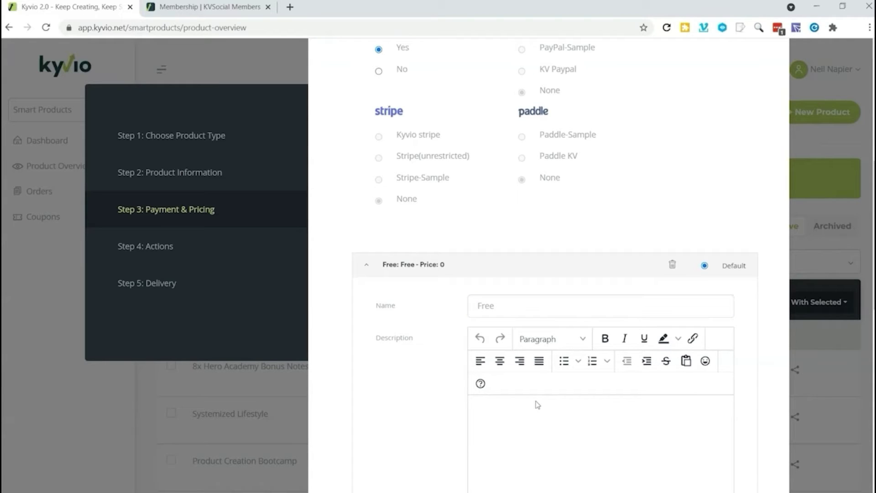
type("No charge")
scroll(537, 405, "down", 4)
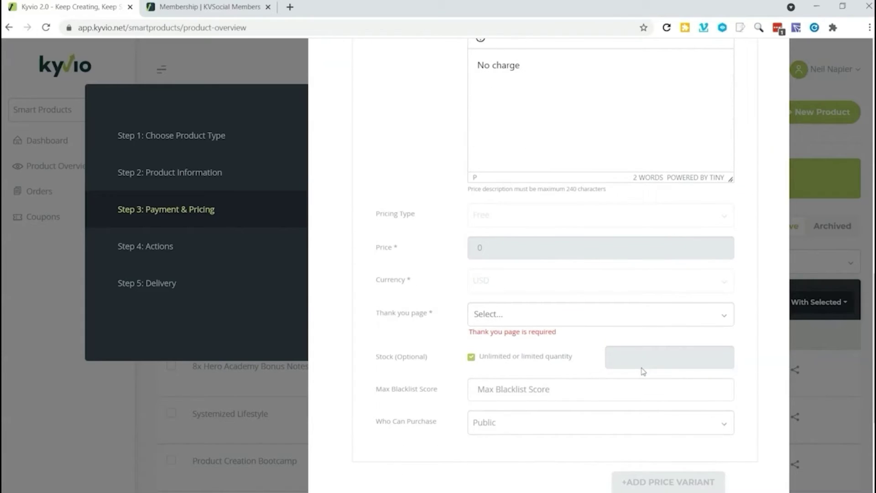
left_click(533, 318)
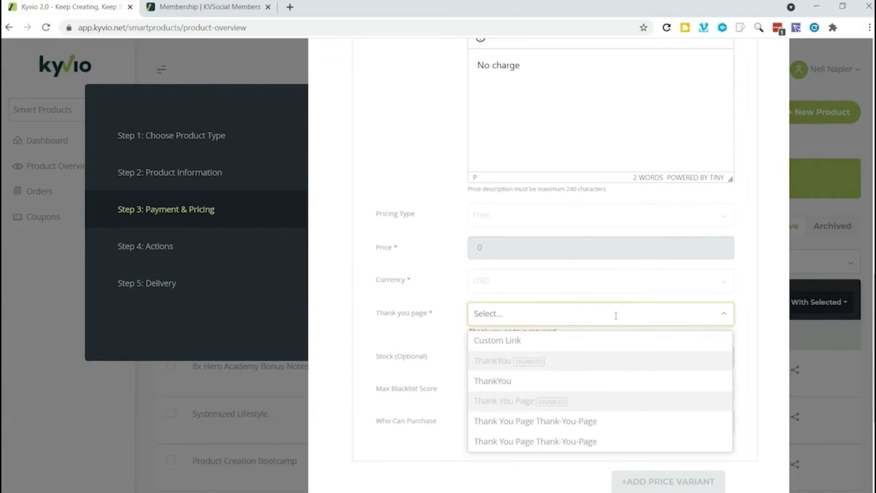
left_click(493, 384)
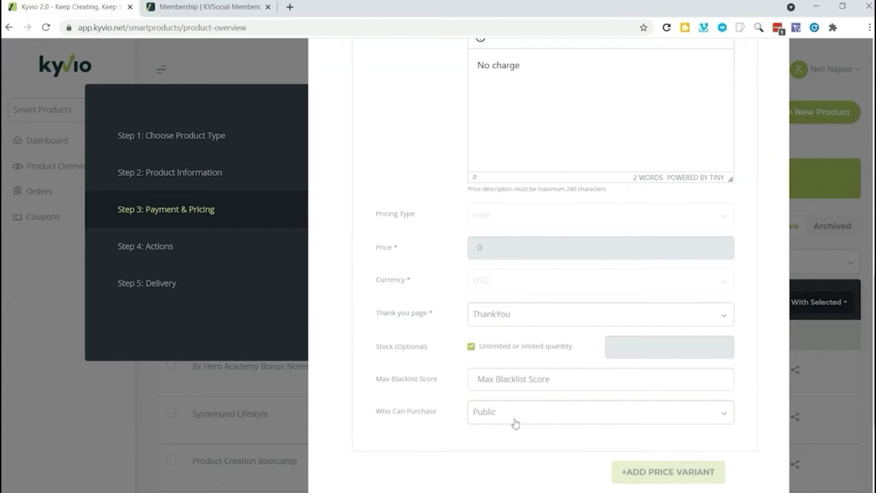
scroll(680, 465, "down", 4)
Skip the Actions step, keep the default Welcome Email, and create the product.
left_click(701, 360)
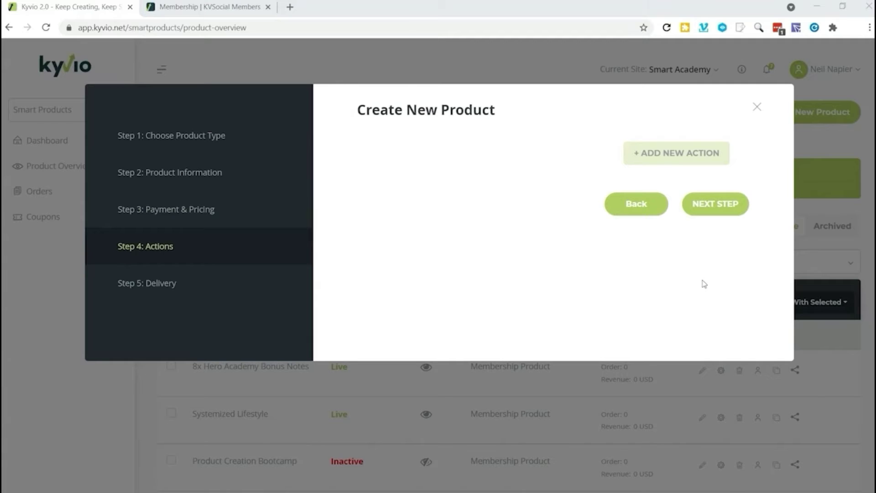
left_click(728, 212)
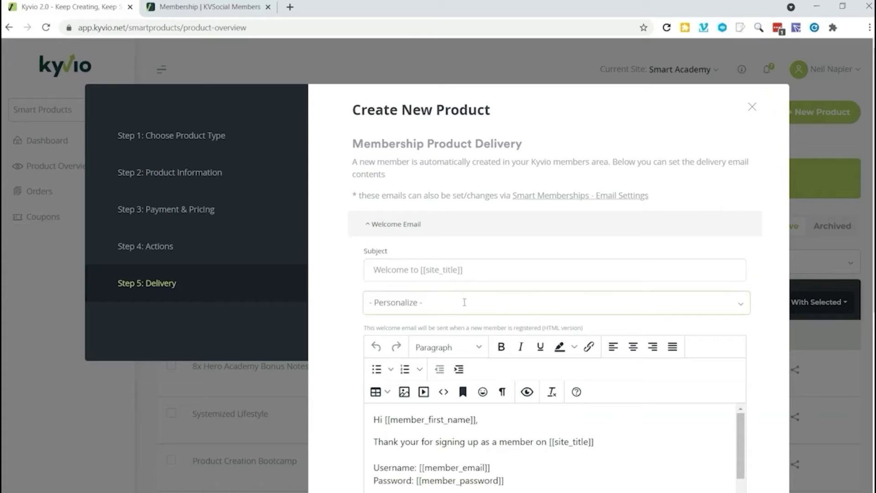
scroll(506, 386, "down", 3)
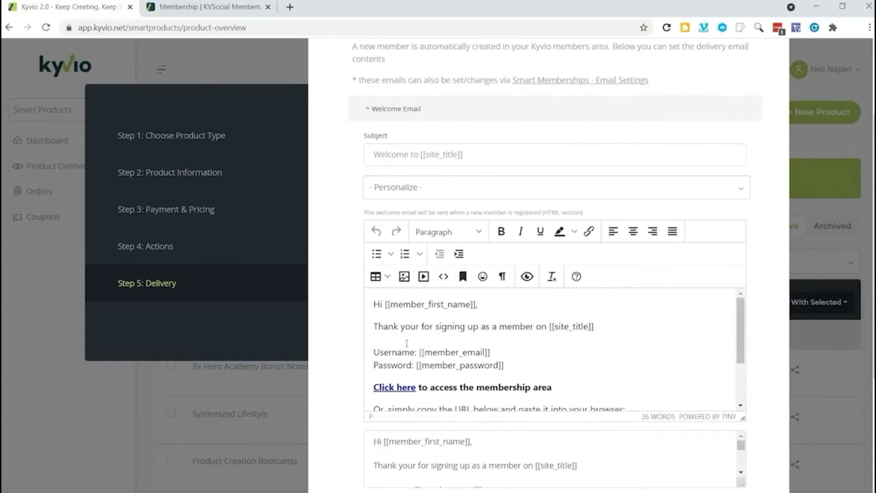
scroll(407, 343, "down", 3)
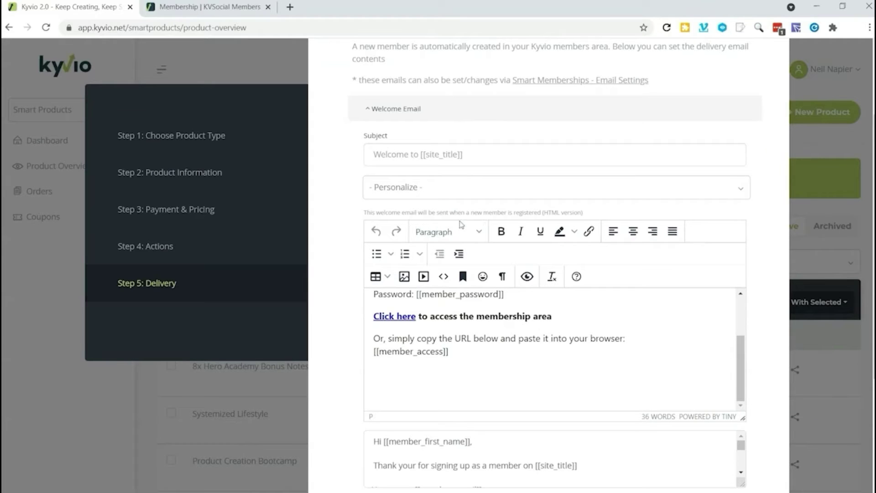
scroll(413, 315, "down", 5)
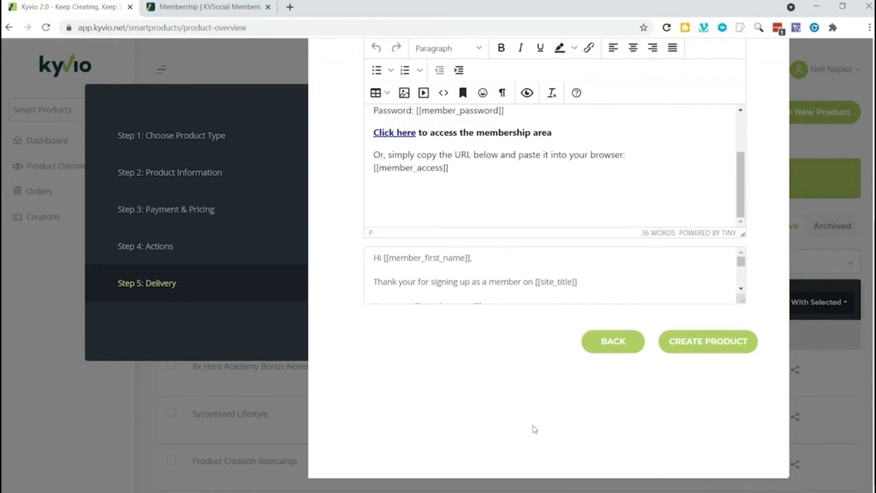
left_click(694, 350)
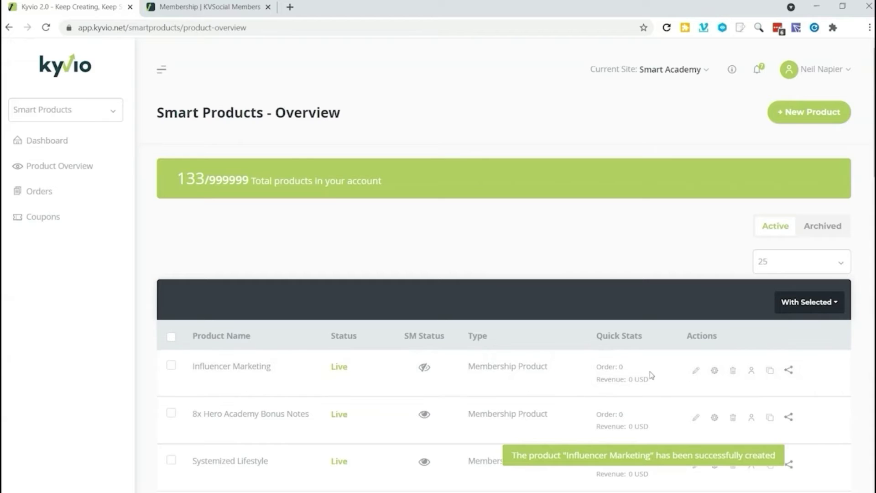
Edit the Influencer Marketing product from the Smart Products list.
left_click(695, 370)
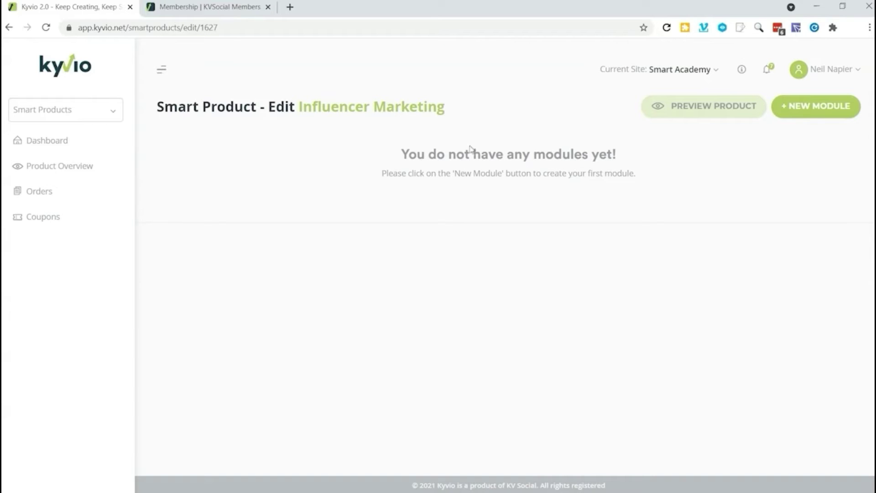
Add a module 'Introduction' with description 'Introducing Influencer Marketing'.
left_click(812, 108)
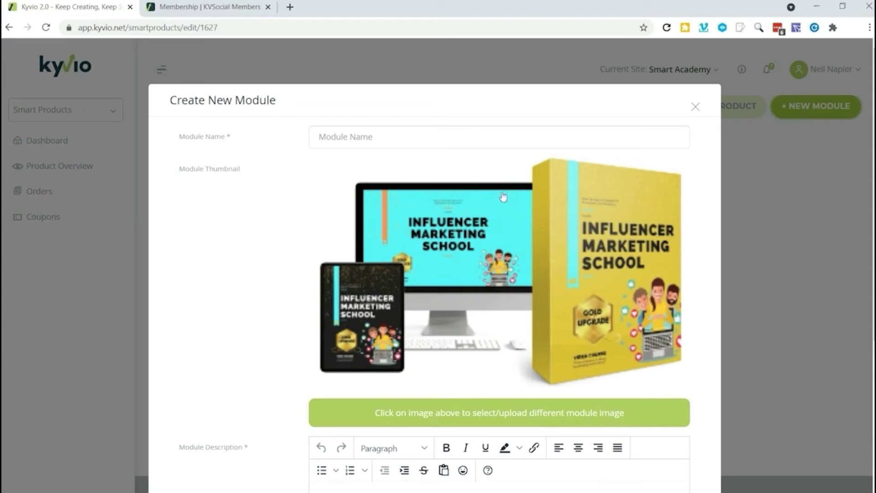
left_click(406, 139)
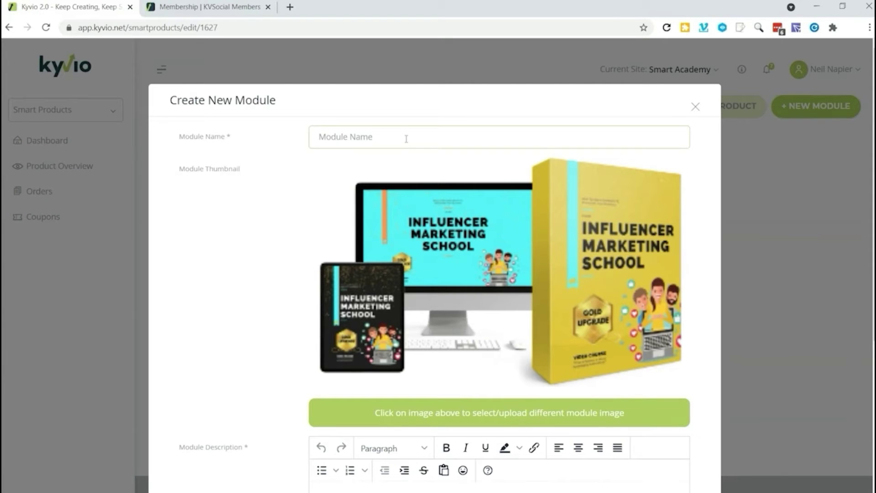
type("Introduction")
scroll(406, 139, "down", 5)
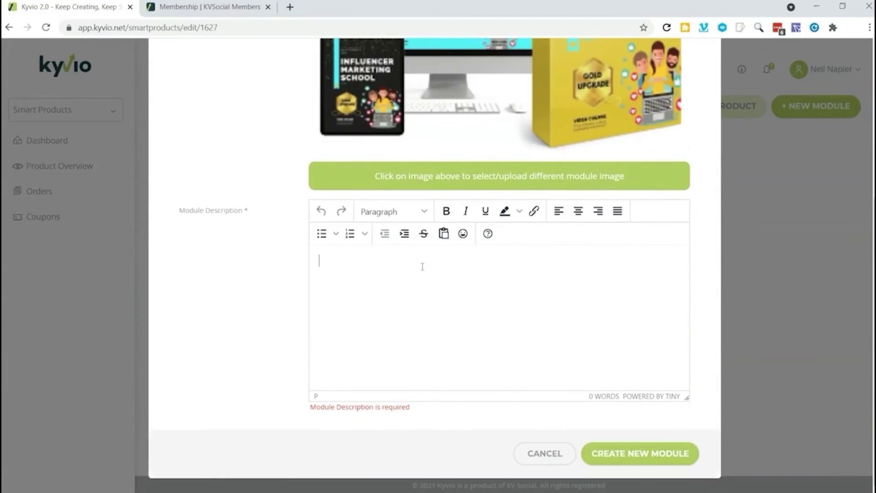
type("Introducing Influencer Marketing")
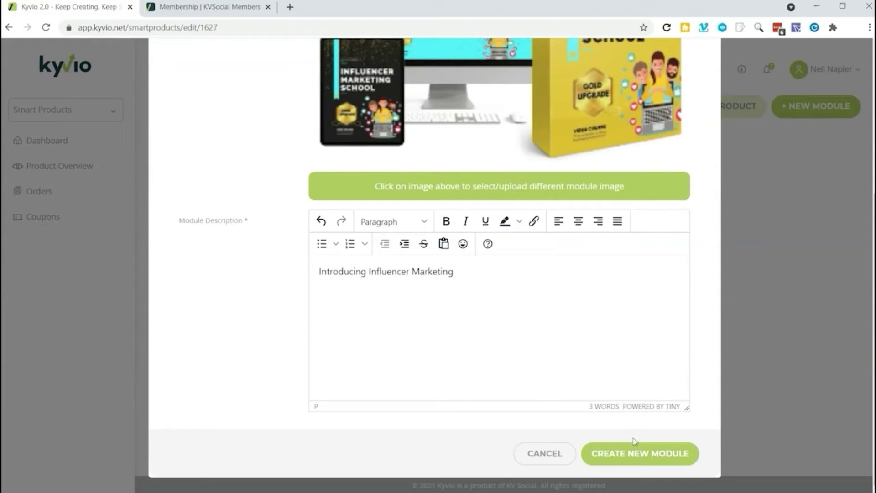
left_click(636, 453)
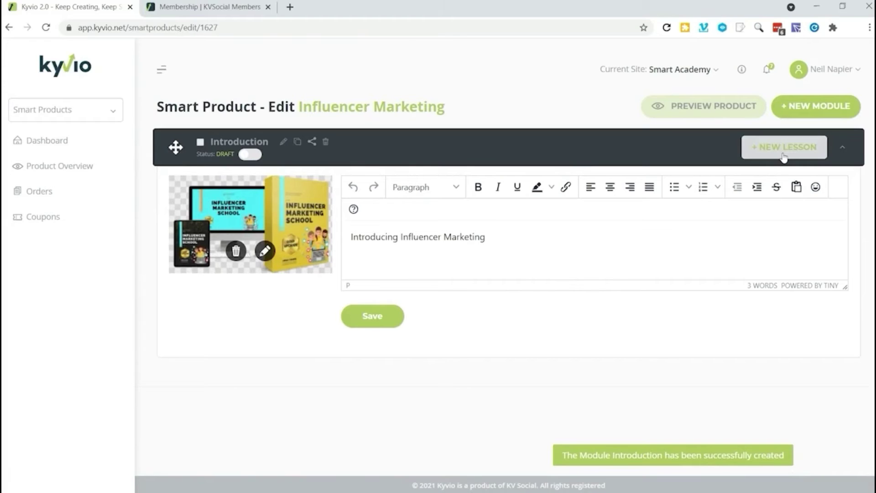
Create a lesson named 'Intro Video' in the Introduction module.
left_click(784, 155)
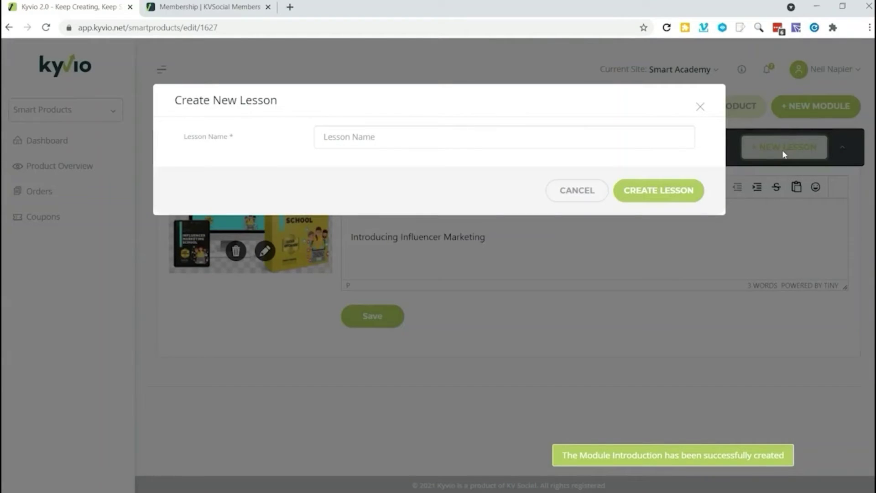
left_click(389, 142)
type("Intro Video")
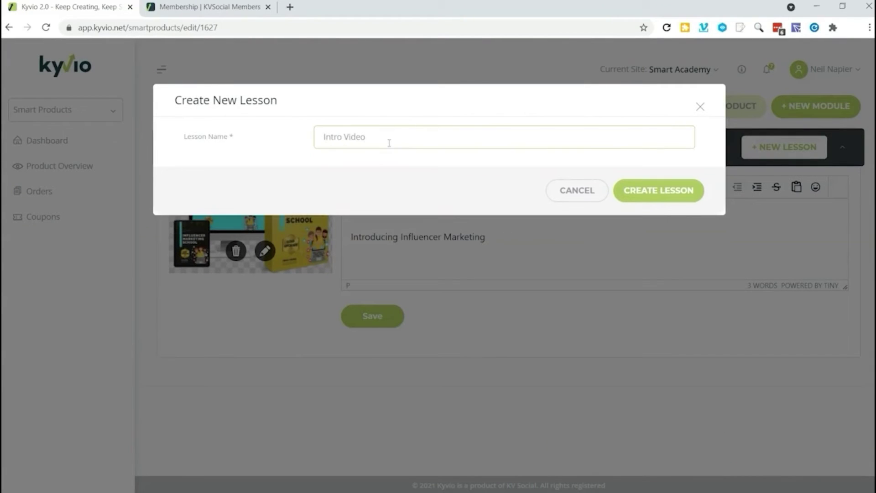
left_click(633, 195)
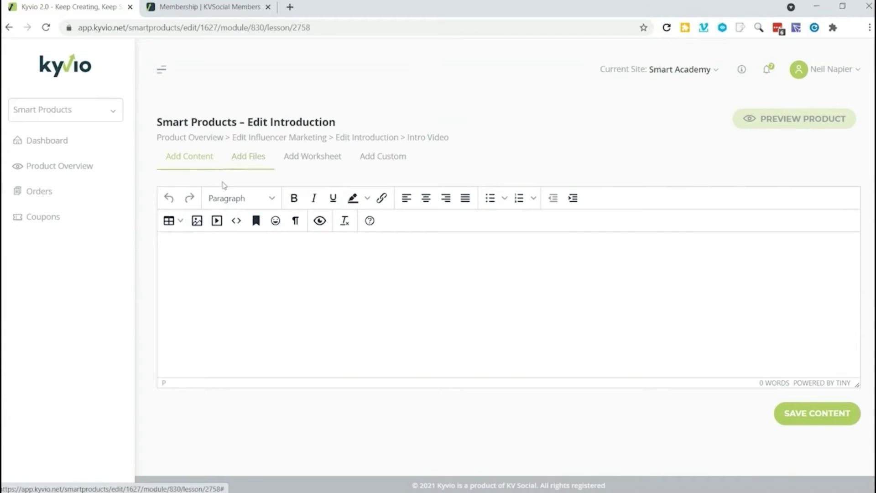
Embed the YouTube video via its iframe code in the lesson and save the content.
left_click(217, 221)
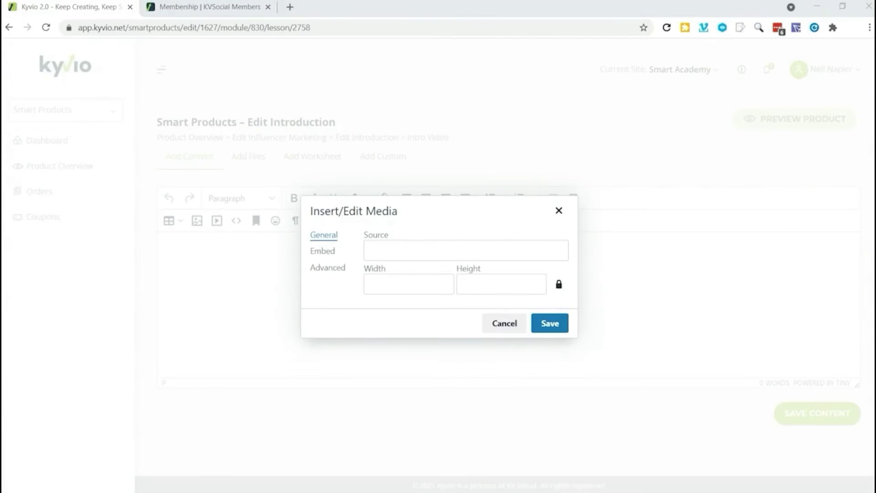
left_click(385, 251)
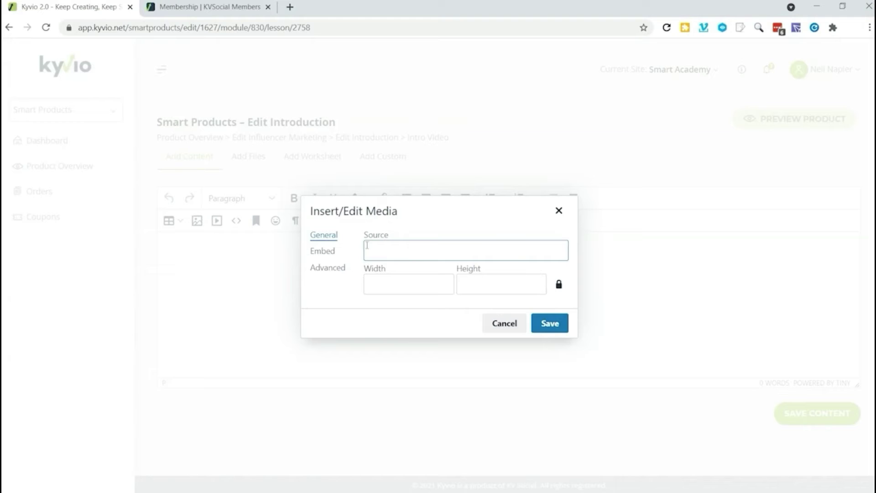
key("ctrl+v")
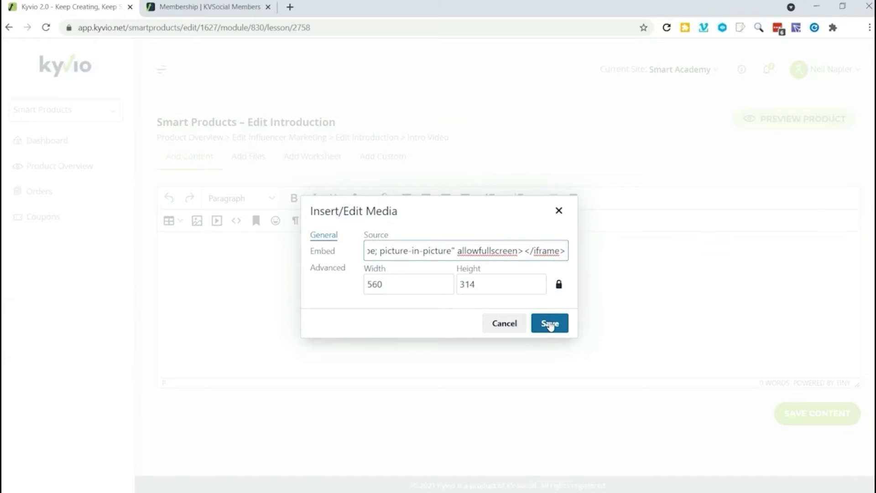
left_click(550, 324)
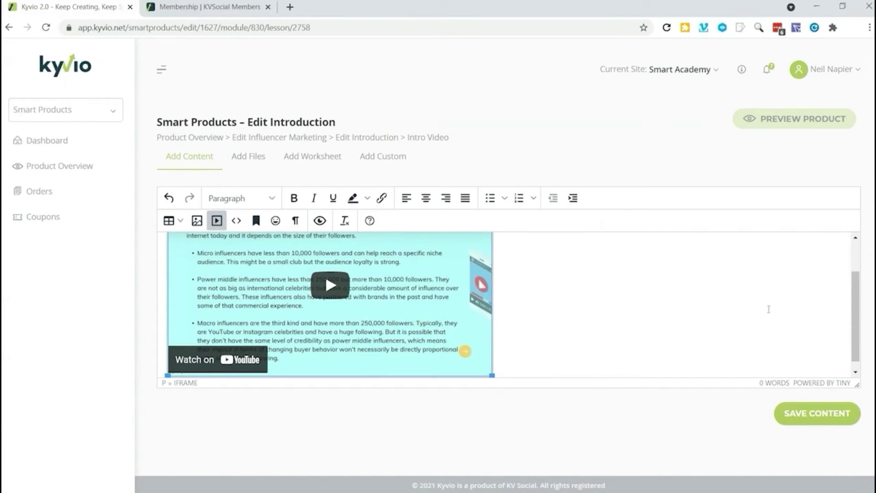
left_click(812, 419)
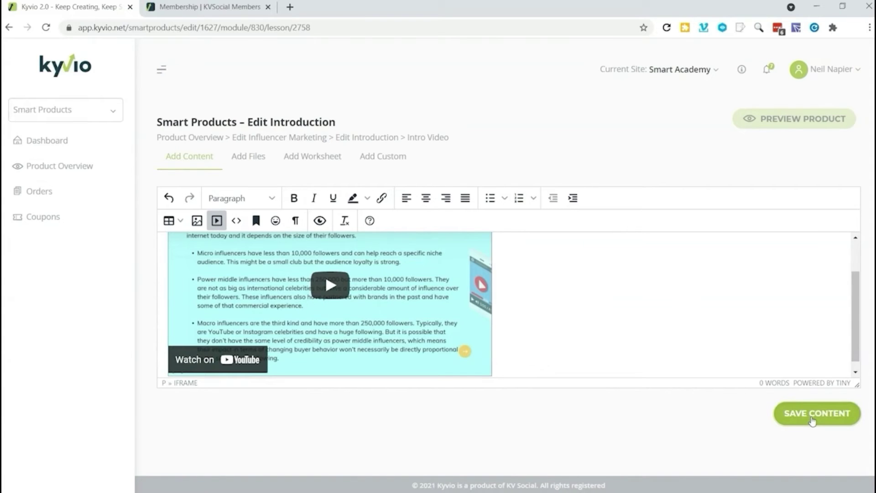
Reopen Influencer Marketing from the product overview and publish the Introduction module and Intro Video lesson.
scroll(607, 391, "down", 3)
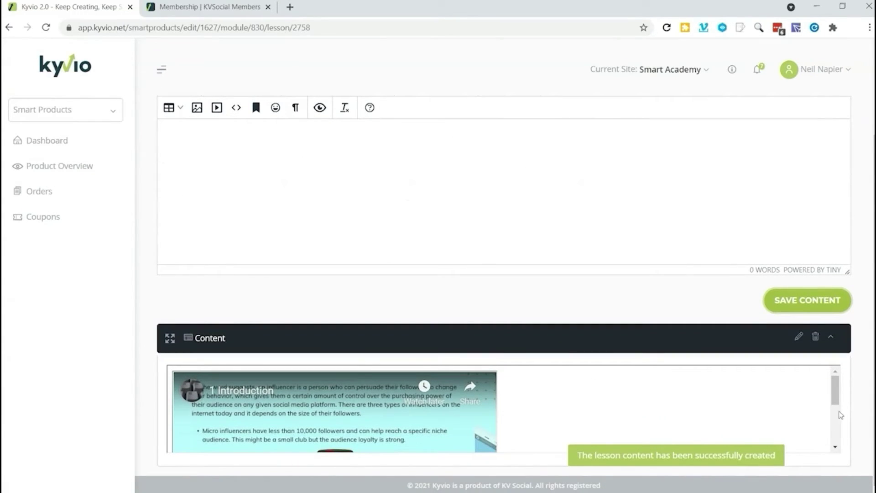
left_click_drag(835, 404, 775, 348)
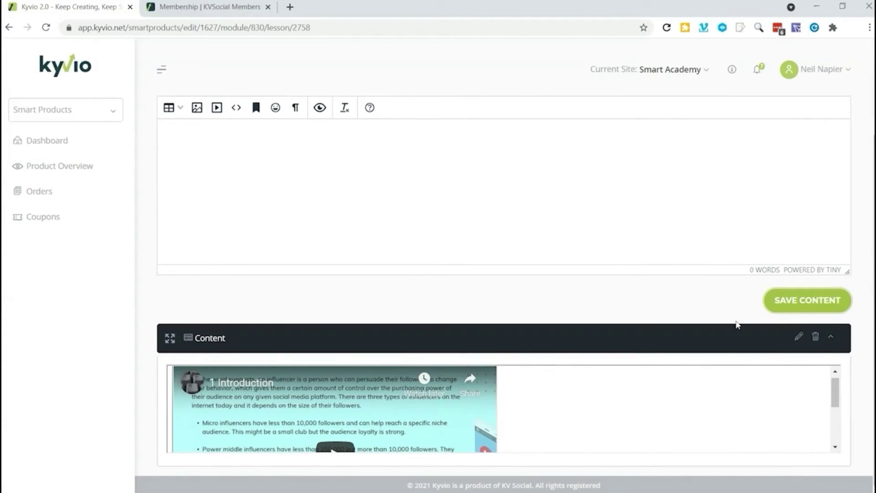
scroll(563, 326, "up", 3)
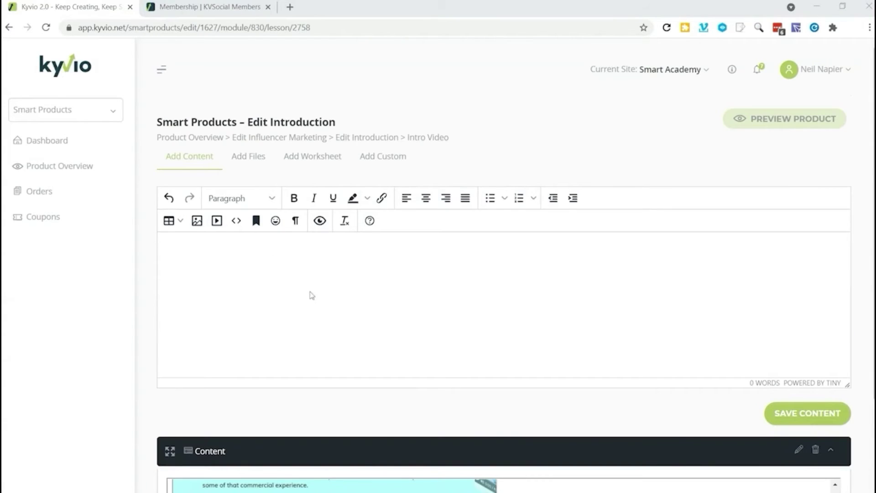
left_click(197, 138)
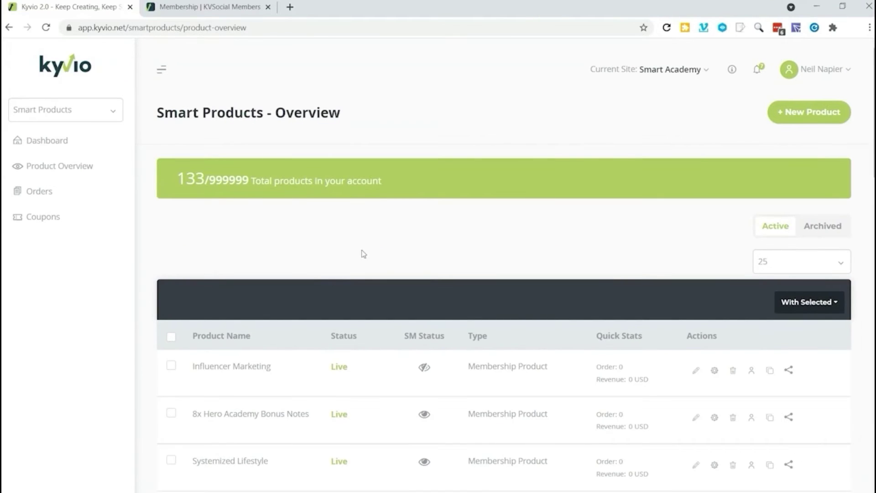
left_click(695, 370)
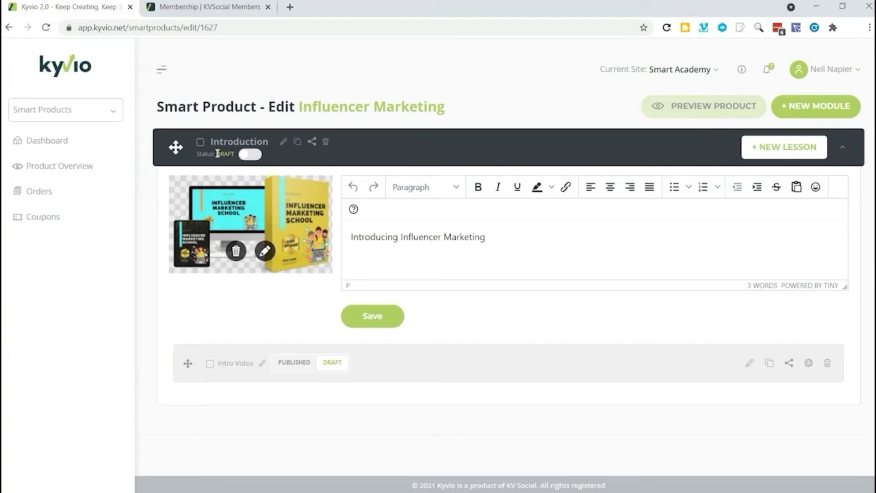
left_click(250, 153)
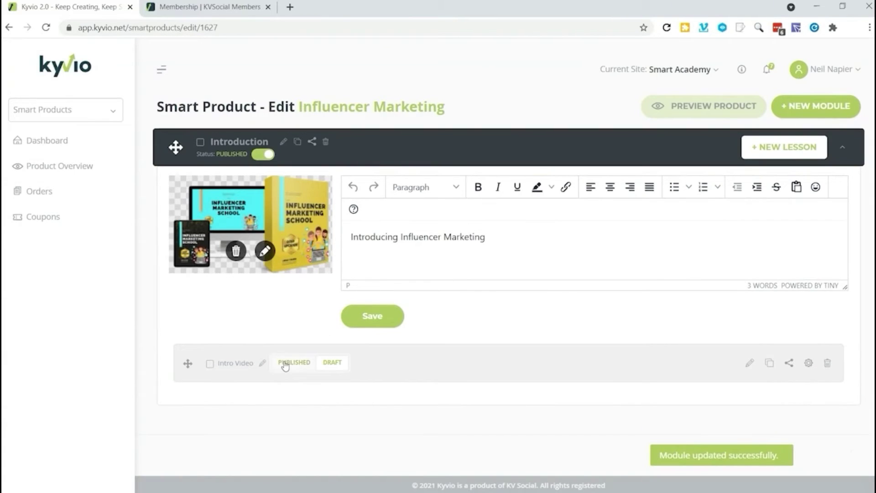
left_click(292, 365)
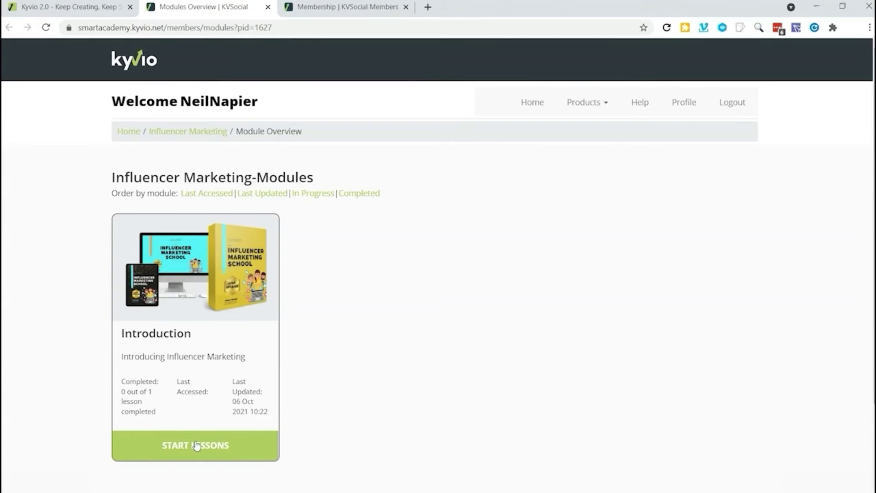
Start the Introduction module's lessons to view the Intro Video lesson as a member.
left_click(197, 445)
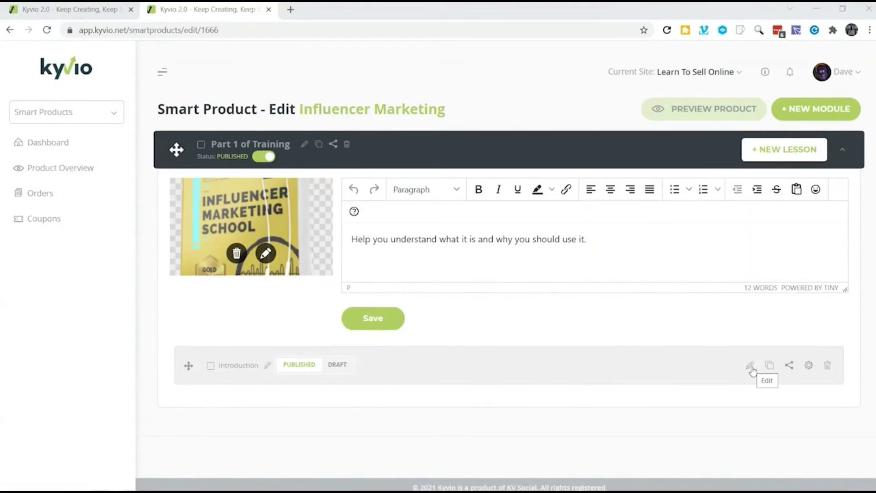
In the Introduction lesson, start a worksheet named 'A quick checkup.'.
left_click(751, 366)
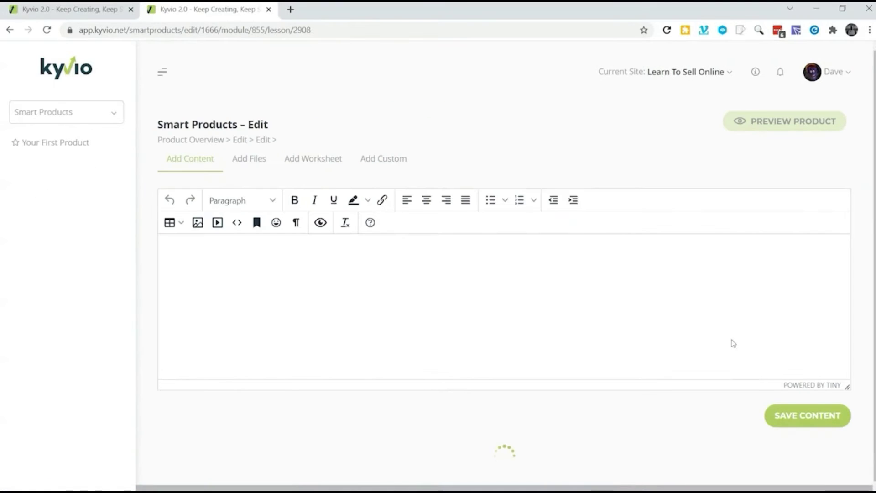
scroll(374, 276, "down", 3)
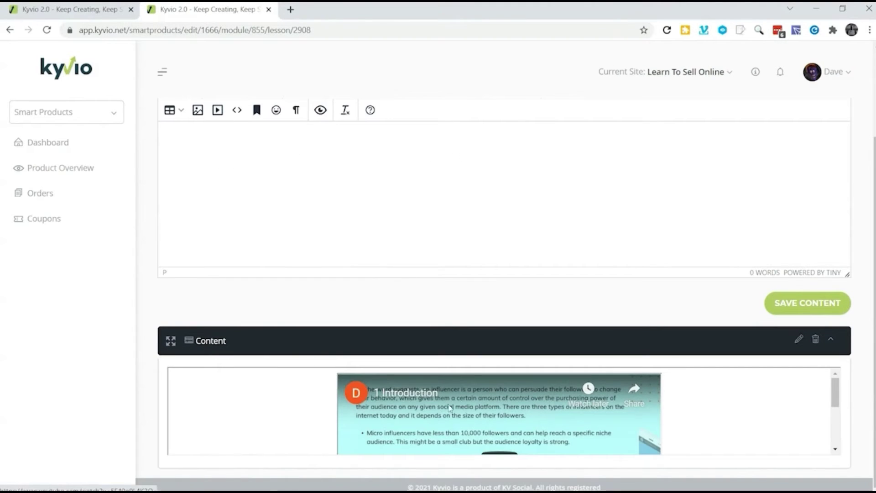
scroll(310, 164, "up", 3)
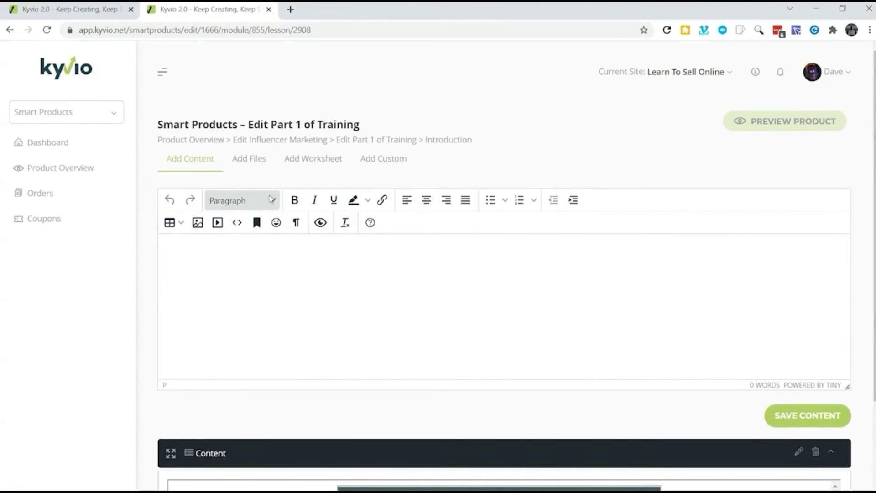
left_click(310, 161)
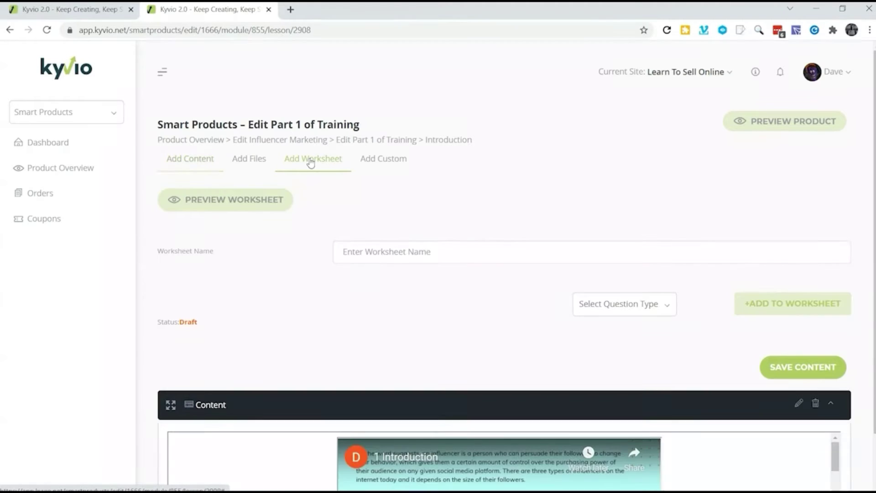
left_click(608, 262)
type("A quick checkup.")
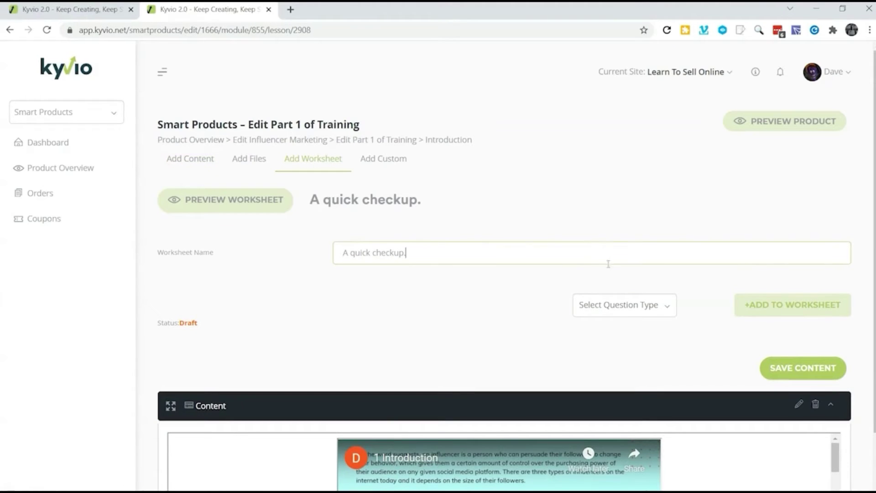
Add the three-option multiple-choice question 'What is an influencer marketer?', publish the worksheet and save it.
left_click(619, 306)
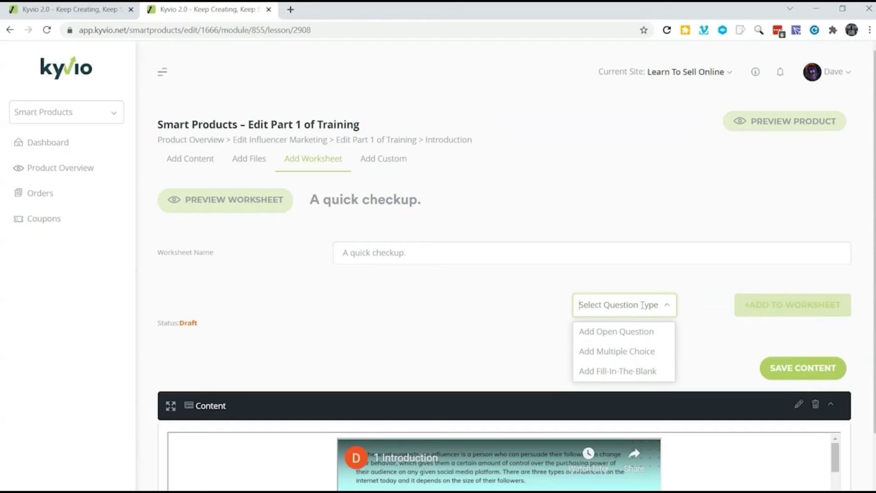
left_click(623, 359)
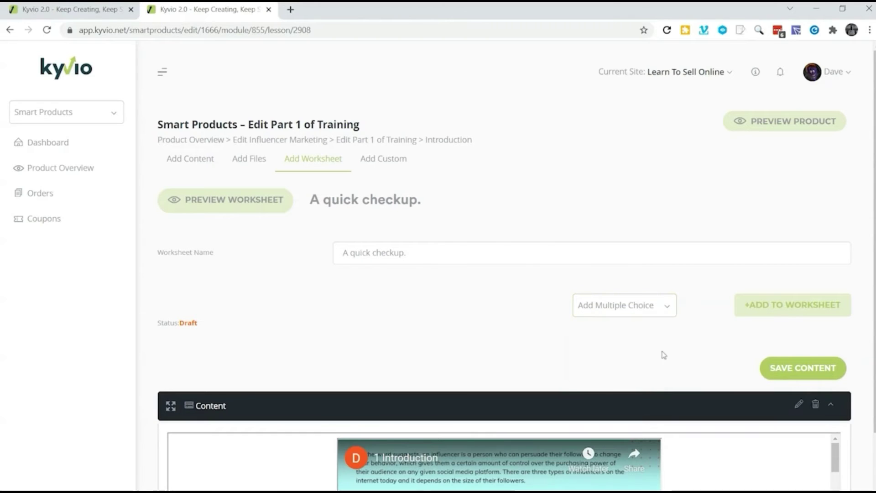
left_click(753, 311)
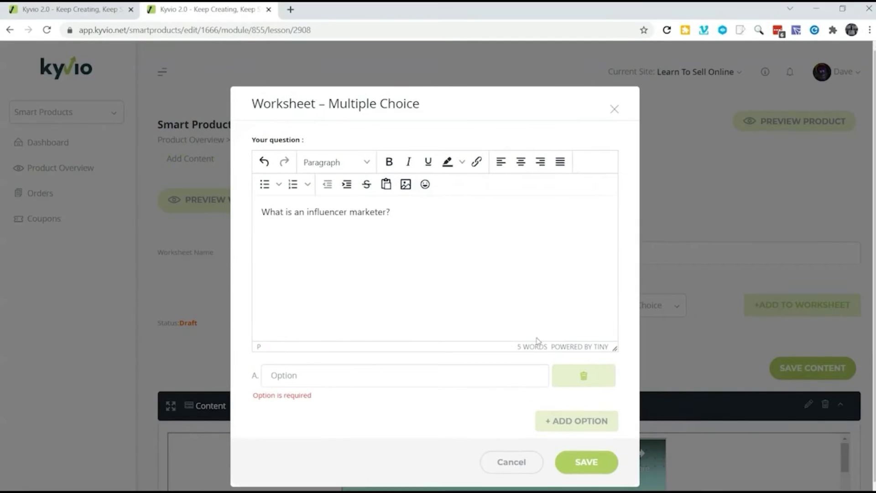
left_click(315, 379)
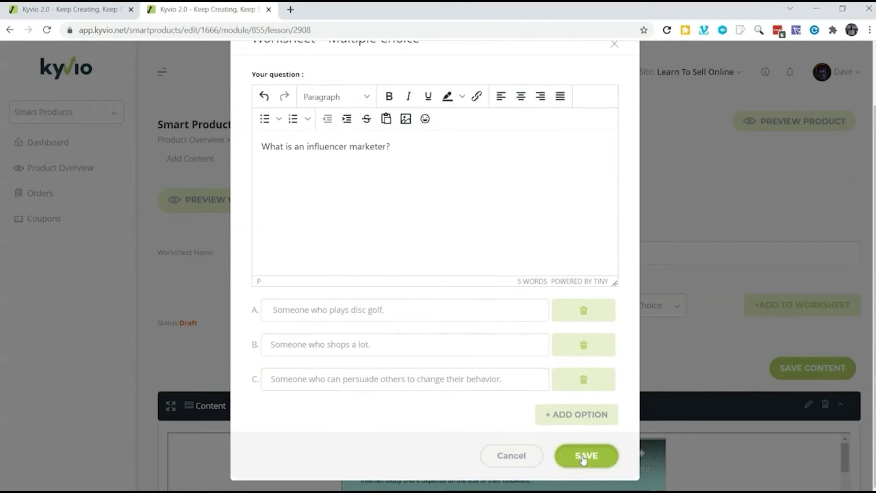
left_click(583, 458)
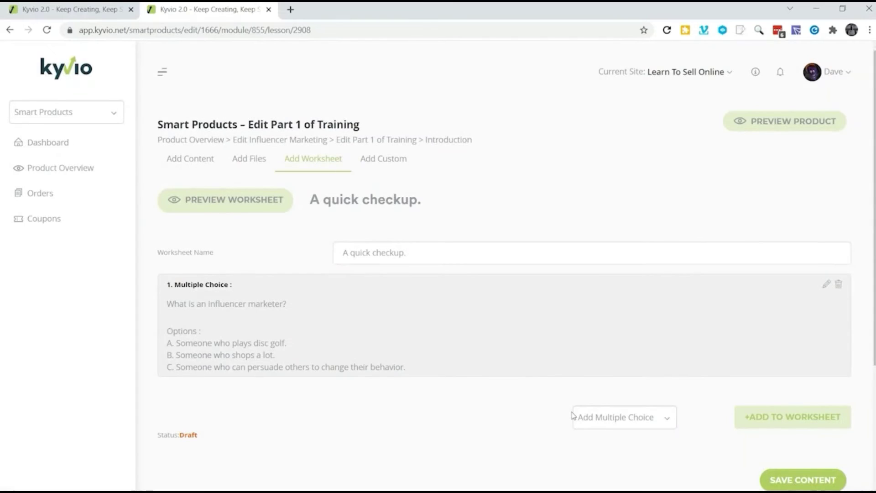
left_click(187, 439)
left_click(822, 479)
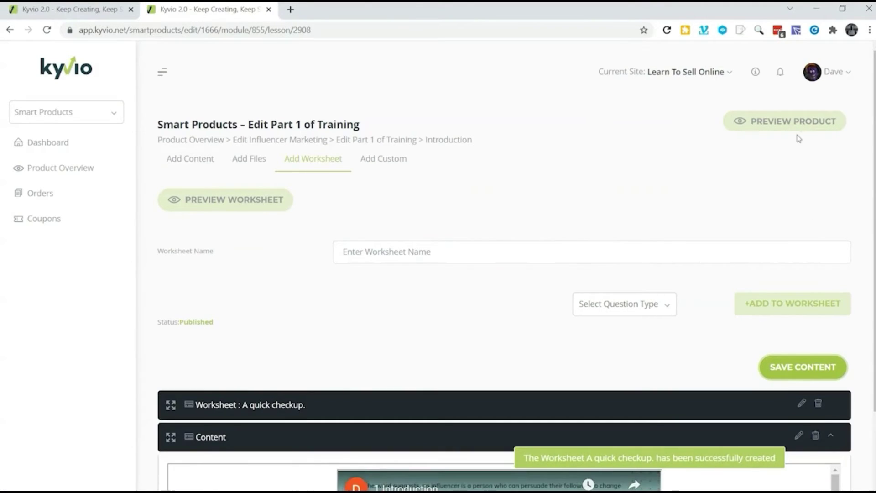
Preview the Introduction lesson, then show its Add Files upload area (png, jpg, pdf, zip, ppt, 10MB).
left_click(797, 129)
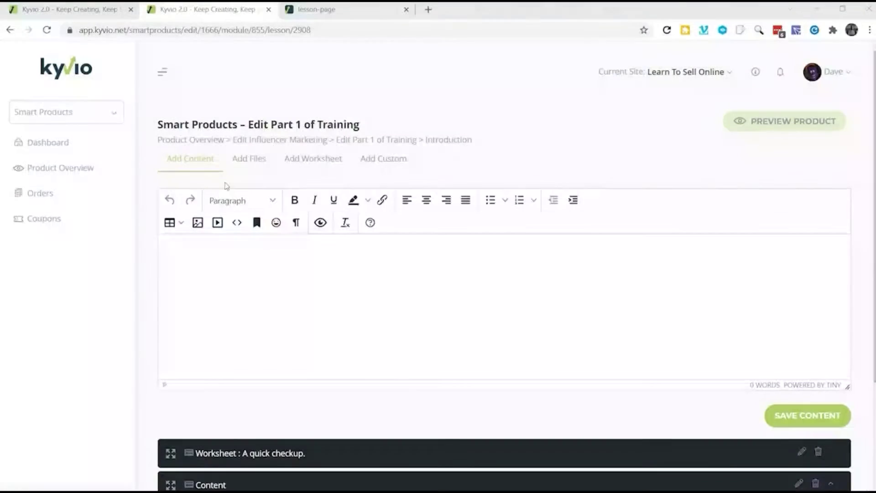
left_click(249, 160)
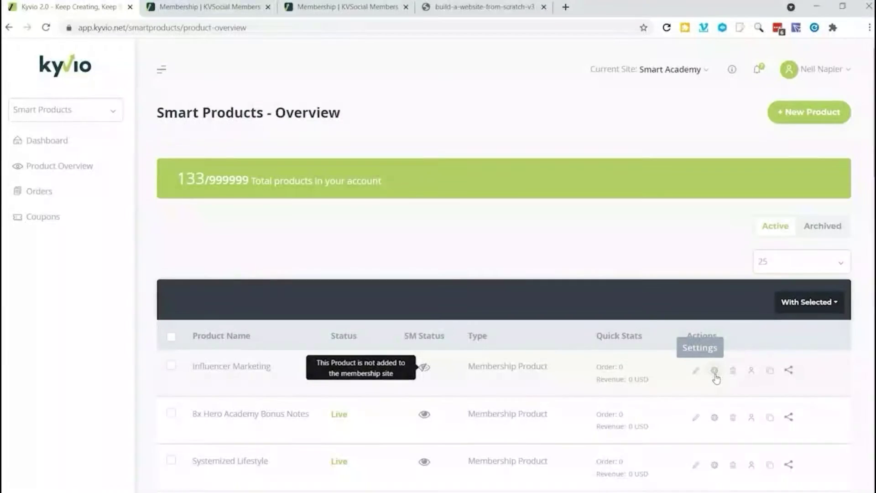
Make Influencer Marketing a membership product and go to its Actions step.
left_click(717, 372)
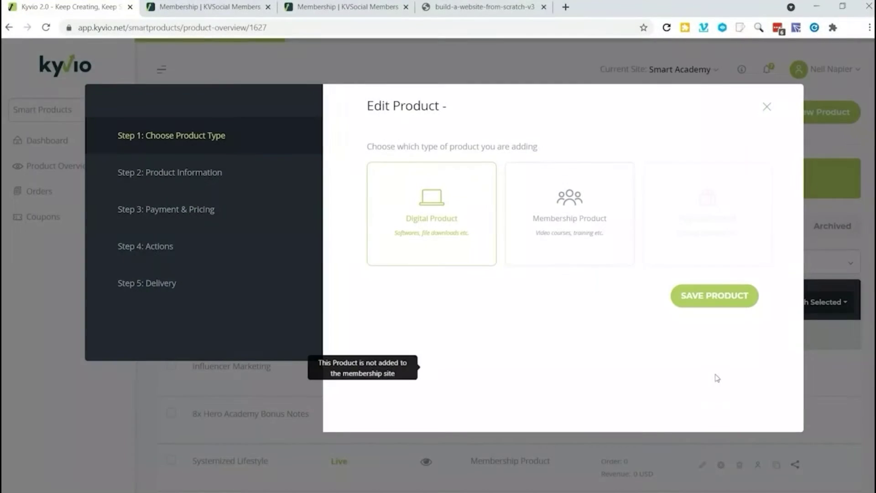
left_click(589, 232)
left_click(156, 244)
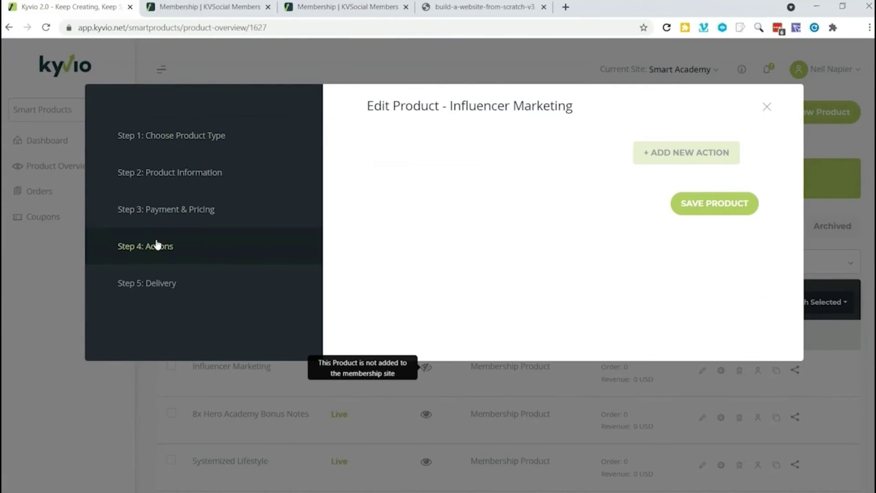
Add an action triggered on Purchased for the Free price variant, then close the product editor.
left_click(675, 155)
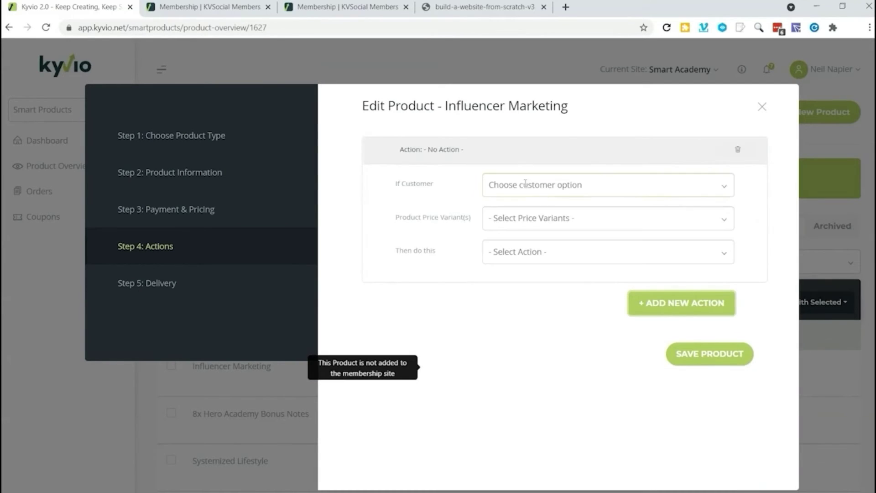
left_click(578, 186)
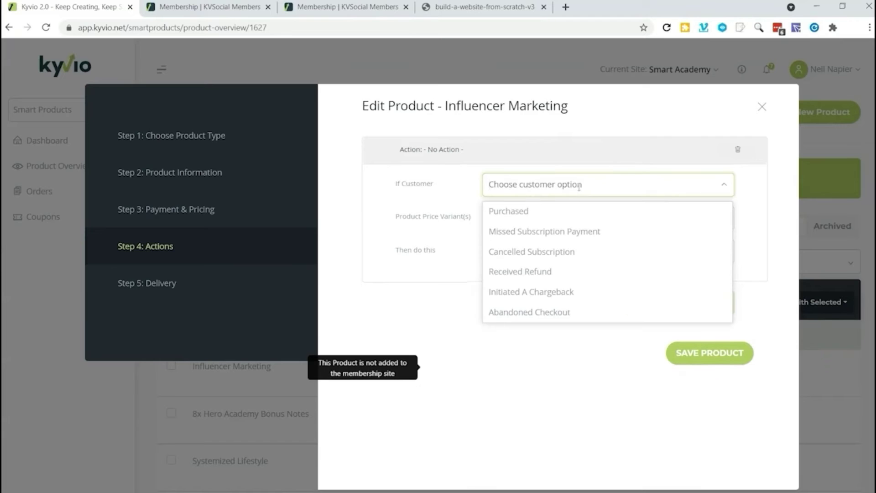
left_click(555, 222)
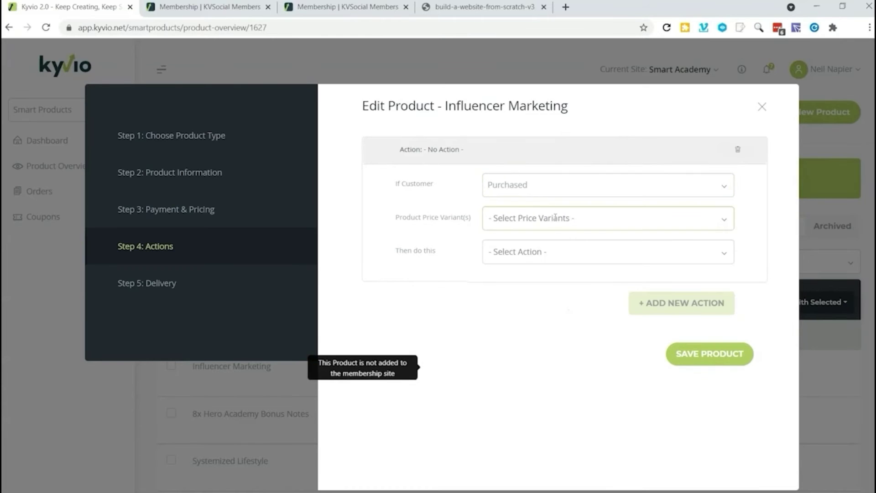
left_click(520, 217)
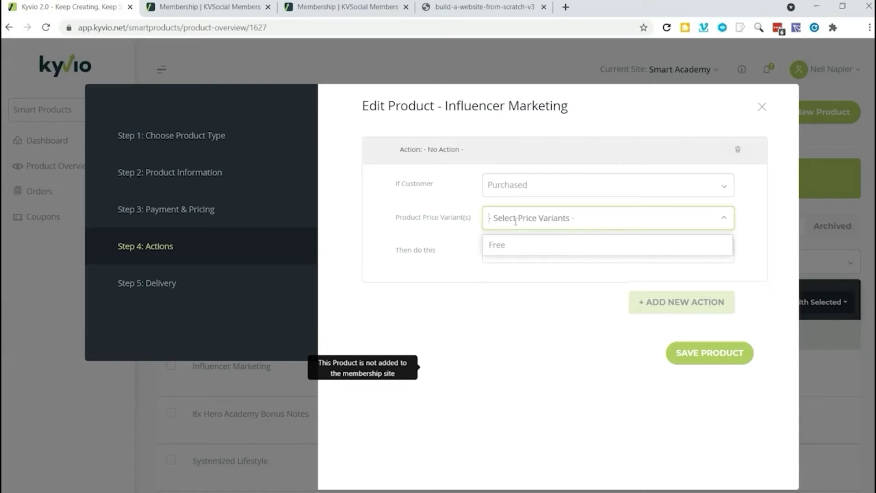
left_click(510, 250)
left_click(525, 255)
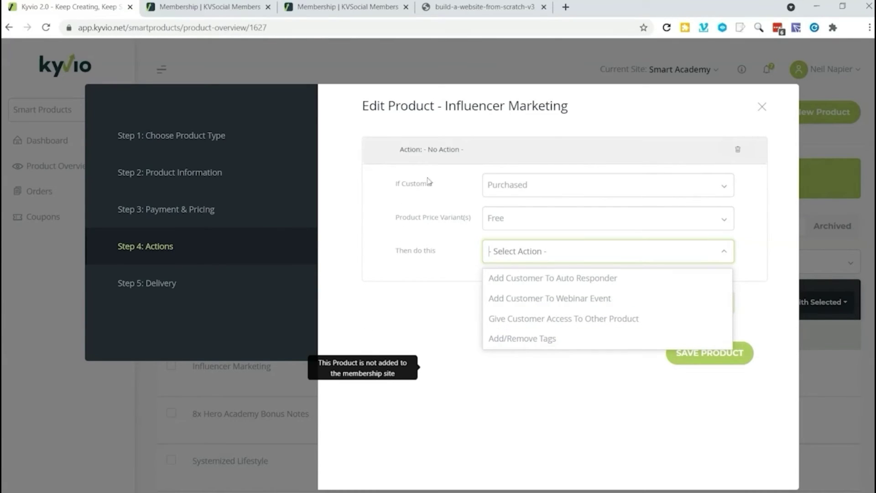
left_click(761, 107)
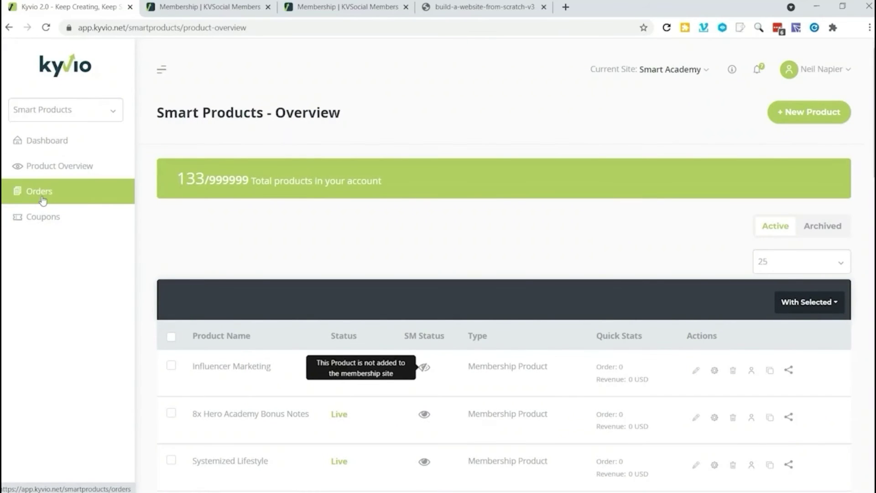
Create a new coupon 'Demo' for 10% off, applied to the Free price.
left_click(41, 192)
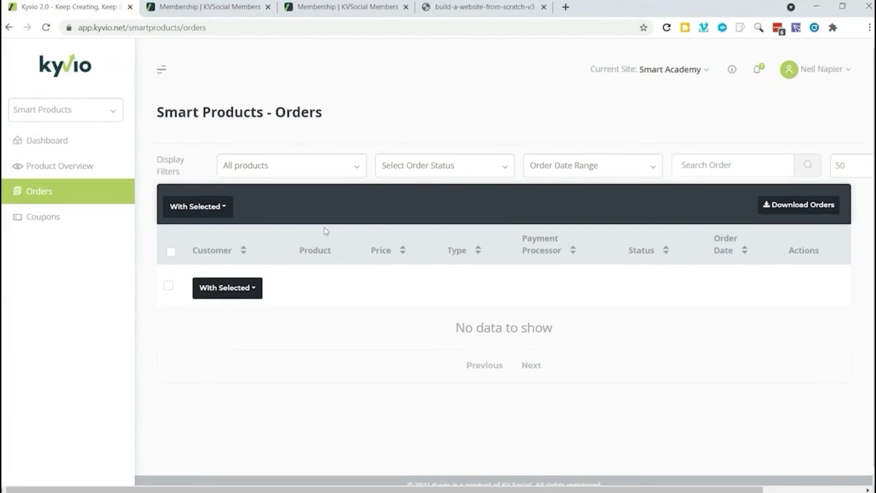
left_click(45, 216)
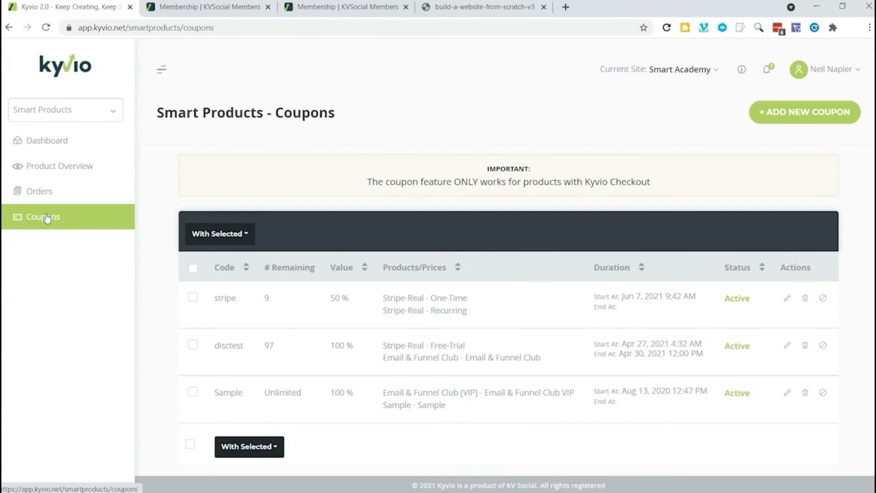
left_click(761, 115)
left_click(375, 133)
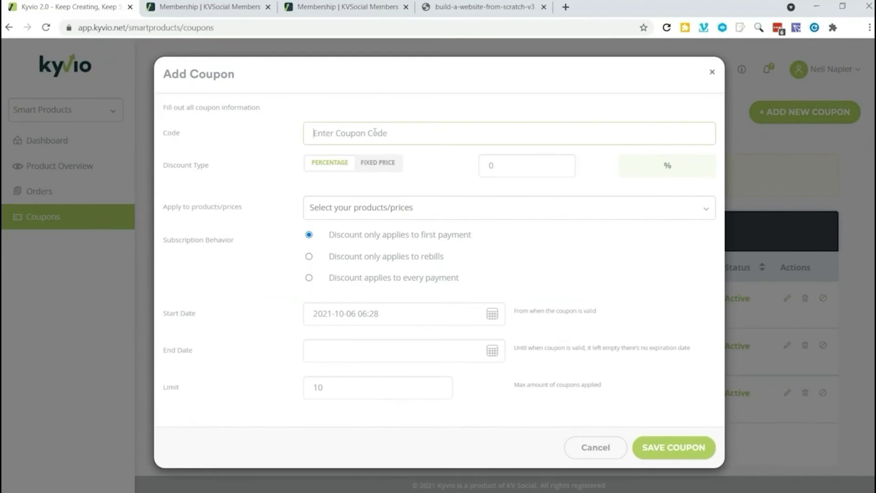
type("Demo")
left_click_drag(543, 165, 434, 169)
type("10")
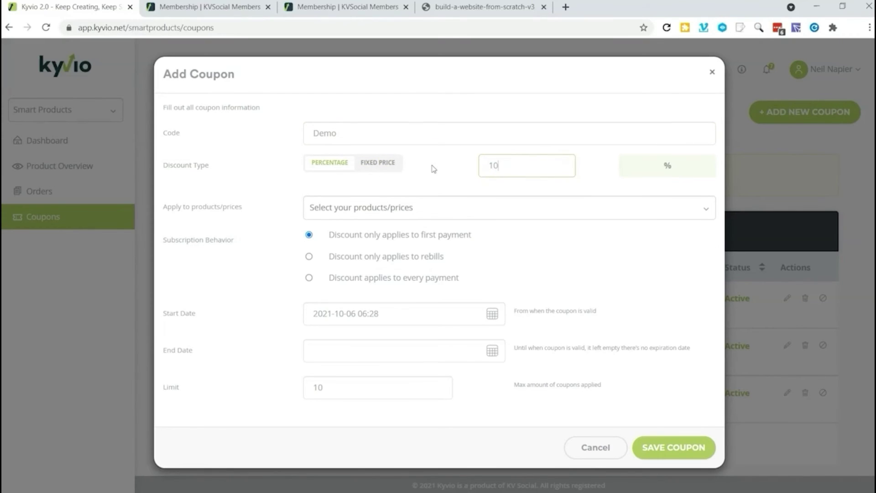
left_click(430, 207)
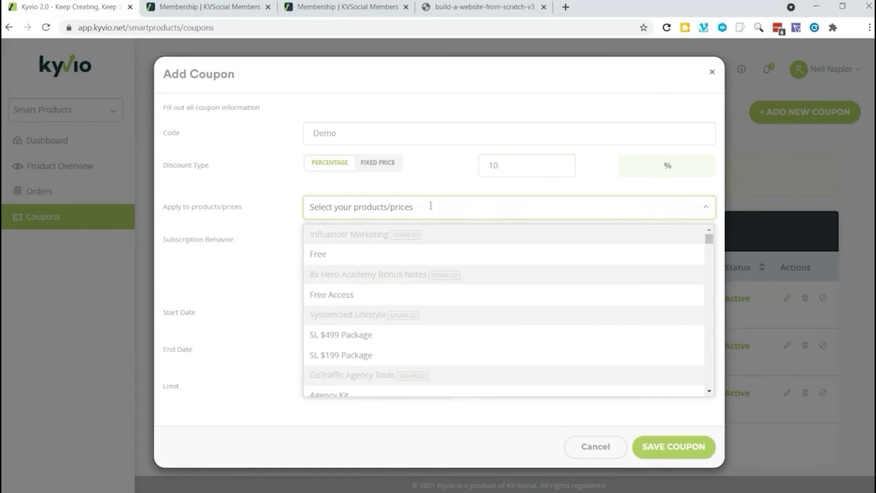
left_click(333, 254)
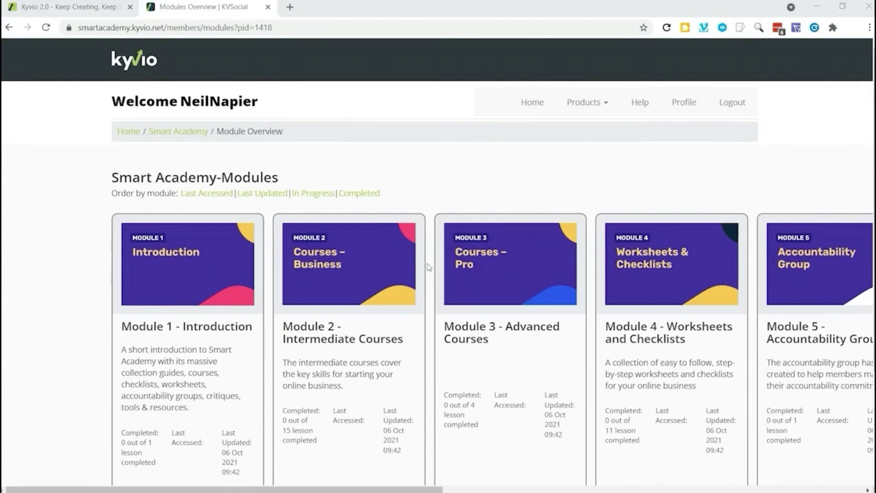
left_click_drag(441, 490, 756, 489)
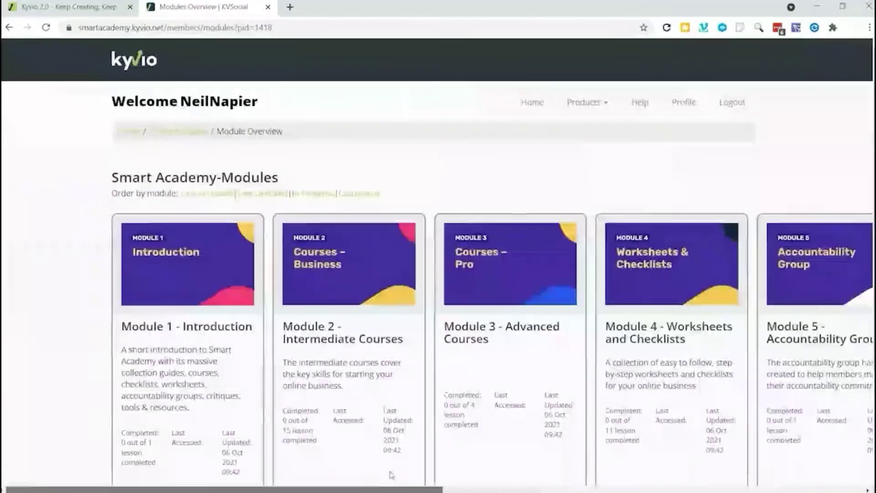
left_click_drag(282, 328, 374, 341)
left_click(406, 348)
scroll(322, 354, "down", 3)
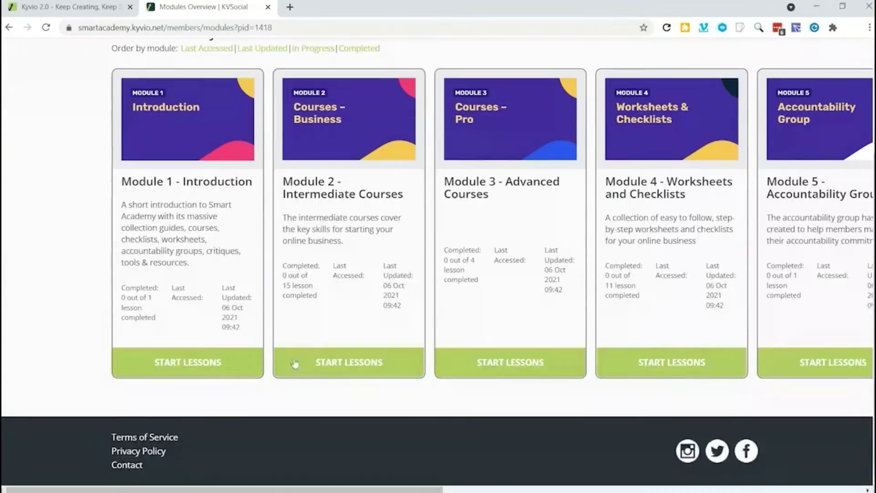
left_click(325, 356)
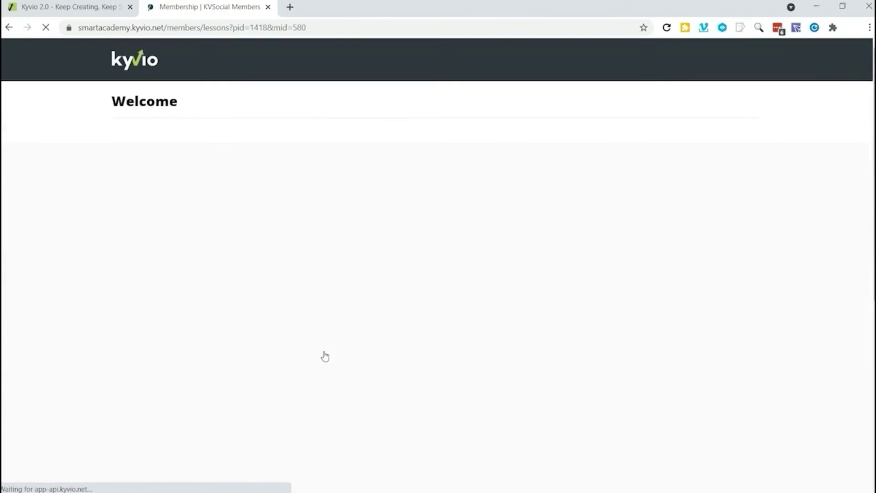
scroll(328, 348, "down", 3)
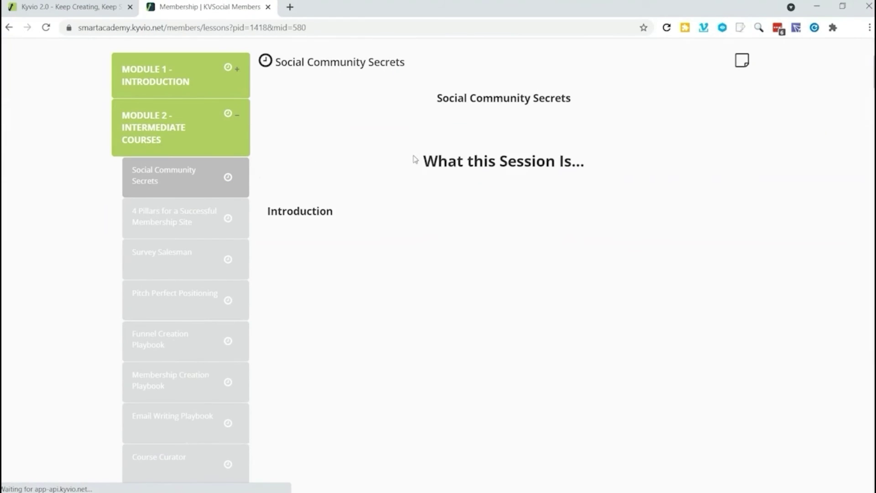
left_click_drag(425, 159, 606, 168)
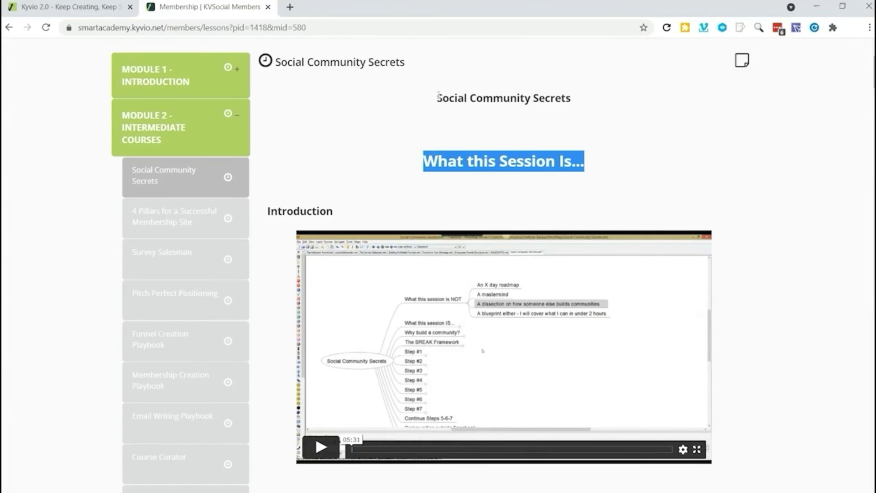
left_click_drag(424, 97, 599, 167)
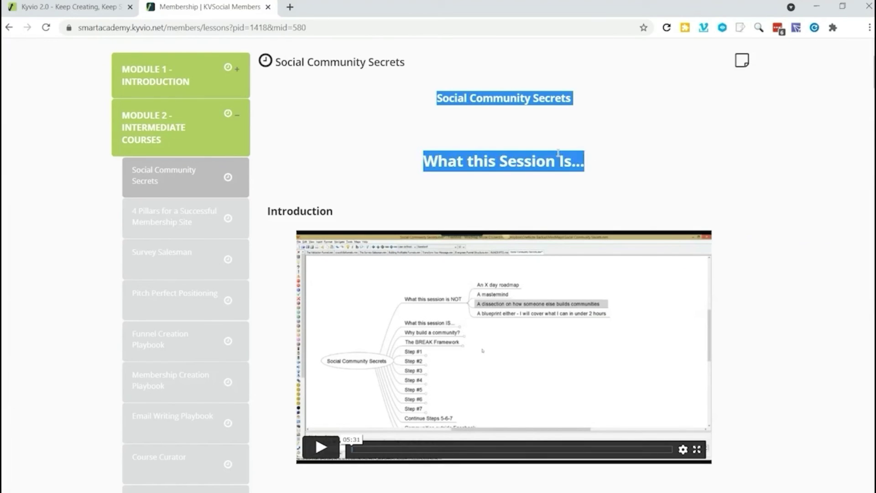